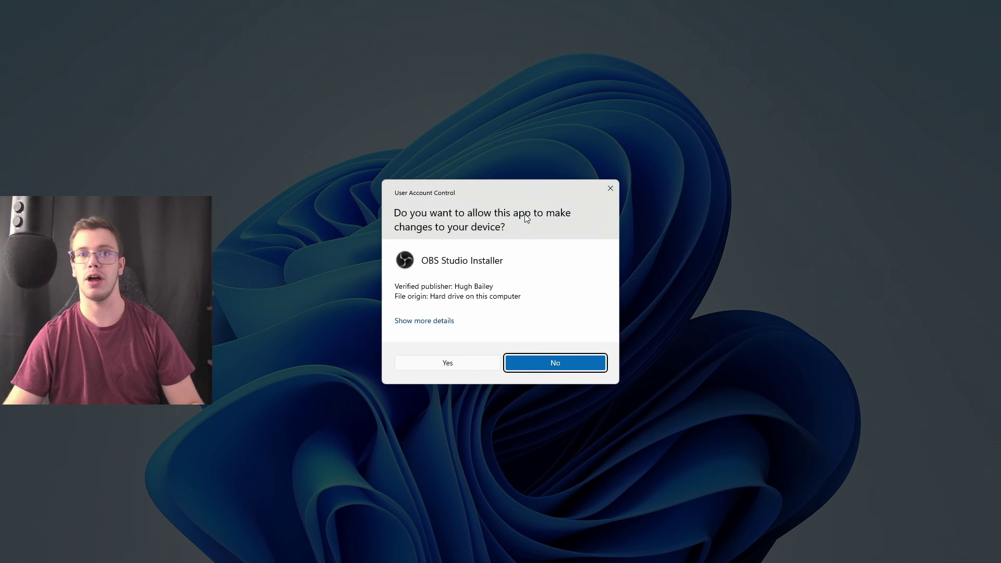
# Step: Allow the OBS Studio installer to make changes to the device and dismiss the auto-configuration wizard
pyautogui.click(449, 362)
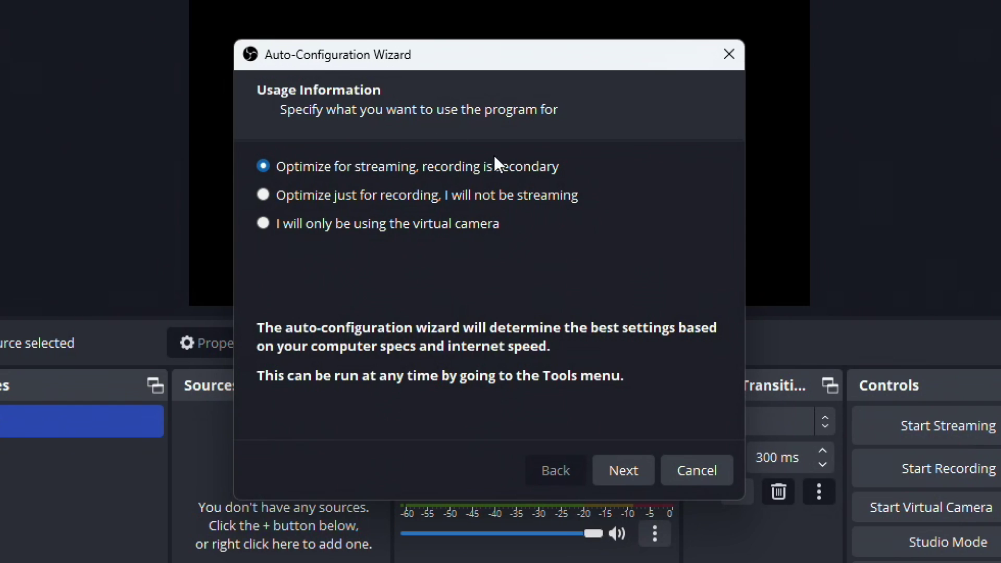
pyautogui.click(707, 479)
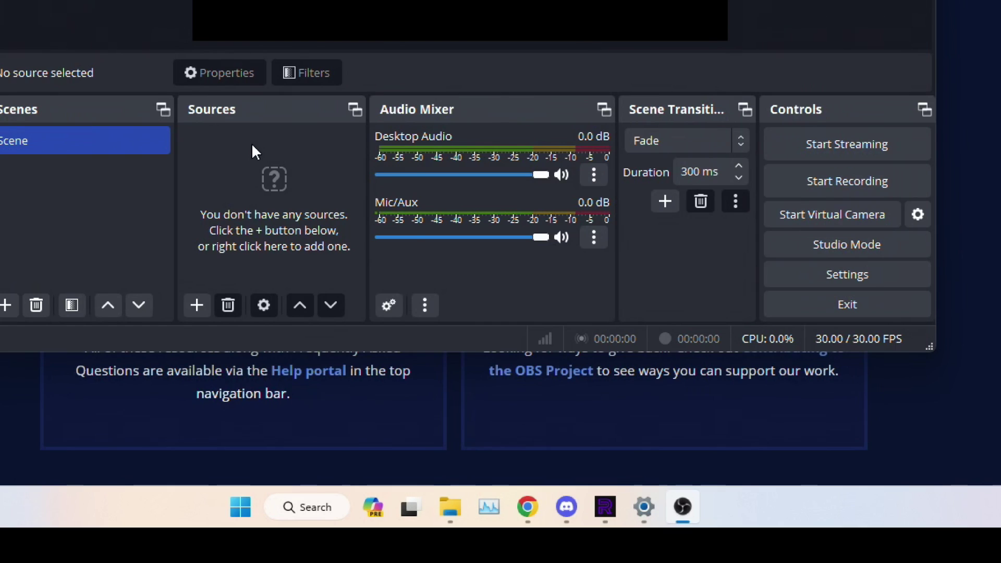
# Step: Add a Video Capture Device source using MiraBox Capture with its default settings, and shrink it at the canvas's left edge
pyautogui.rightClick(377, 335)
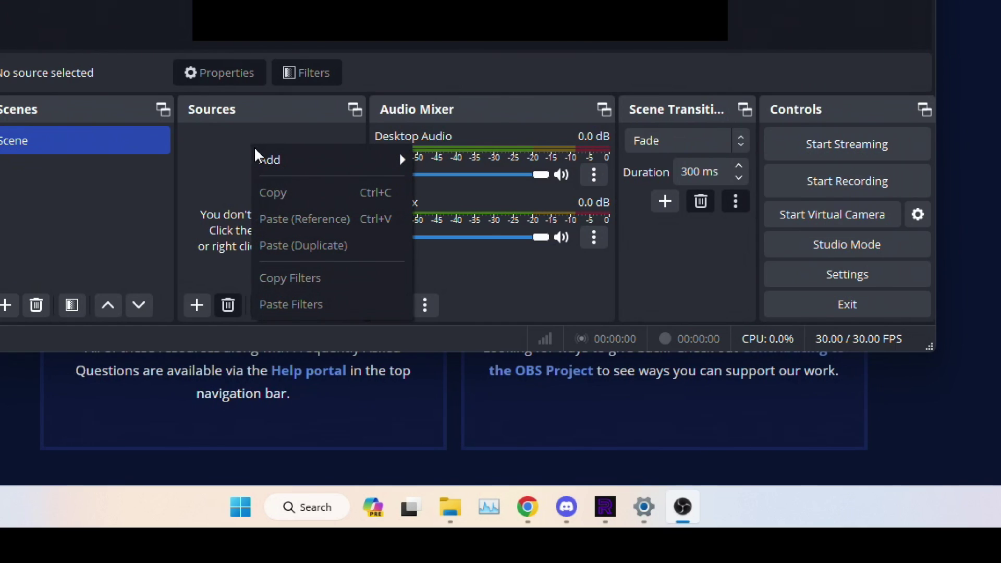
pyautogui.moveTo(267, 159)
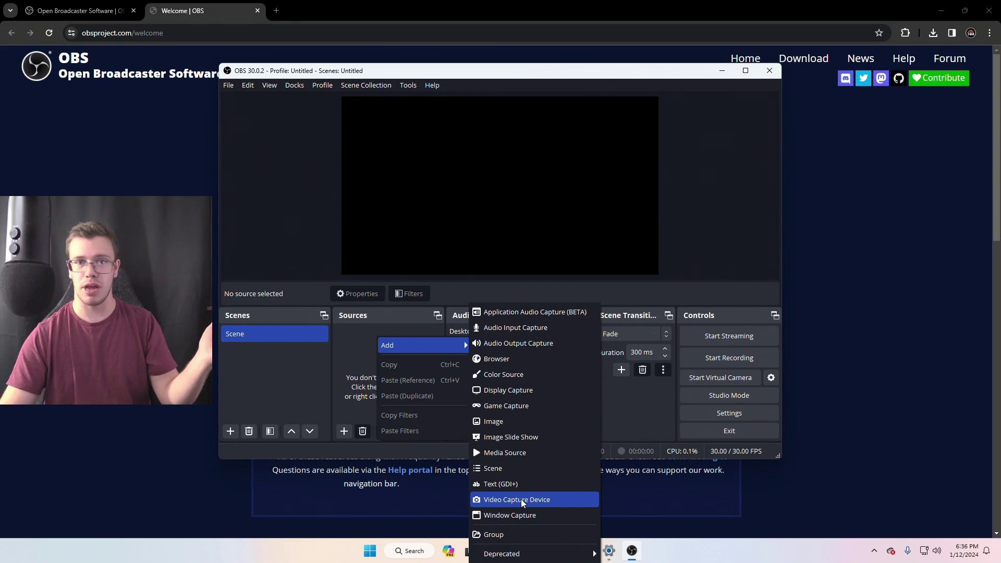
pyautogui.click(521, 499)
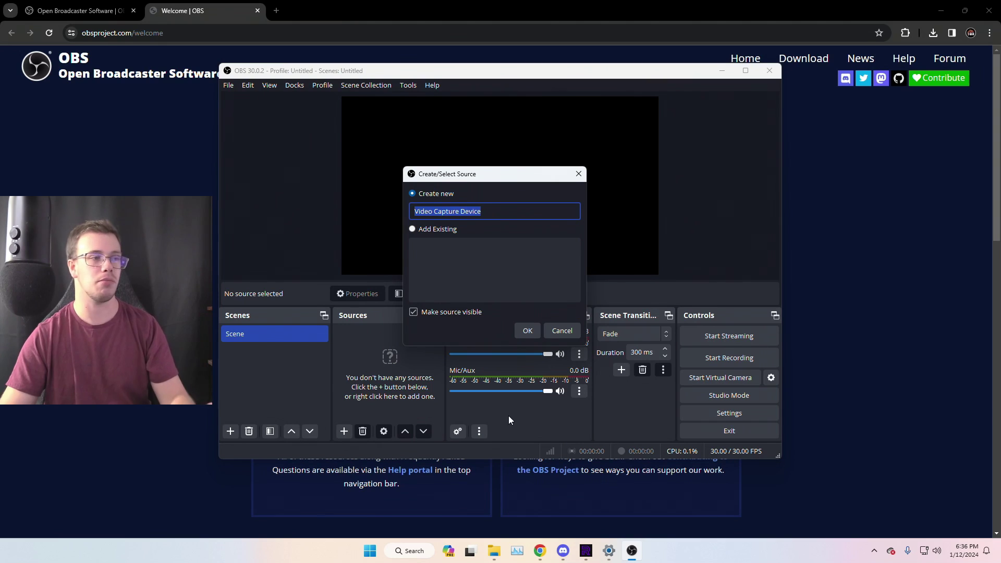
pyautogui.click(527, 331)
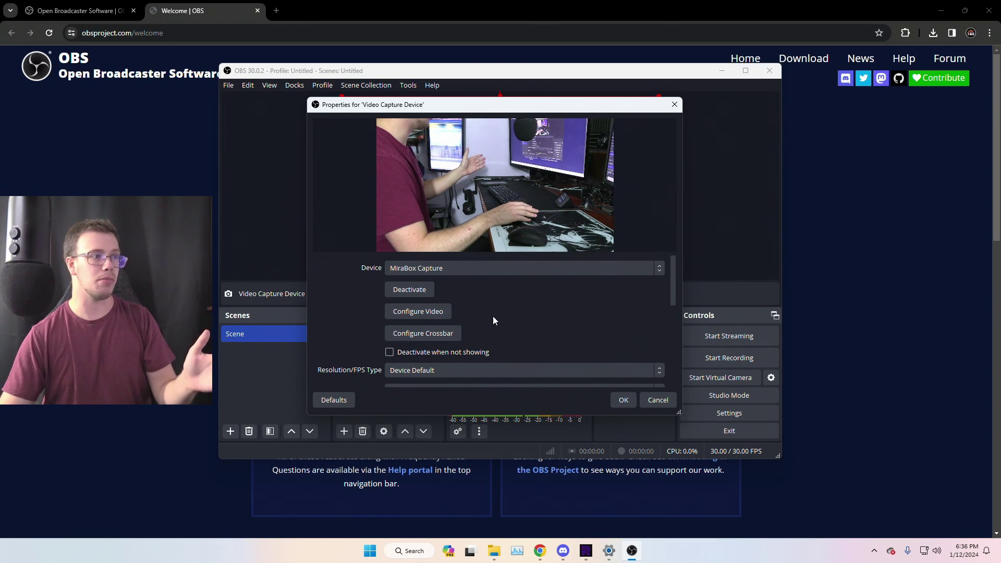
pyautogui.scroll(-5, 486, 318)
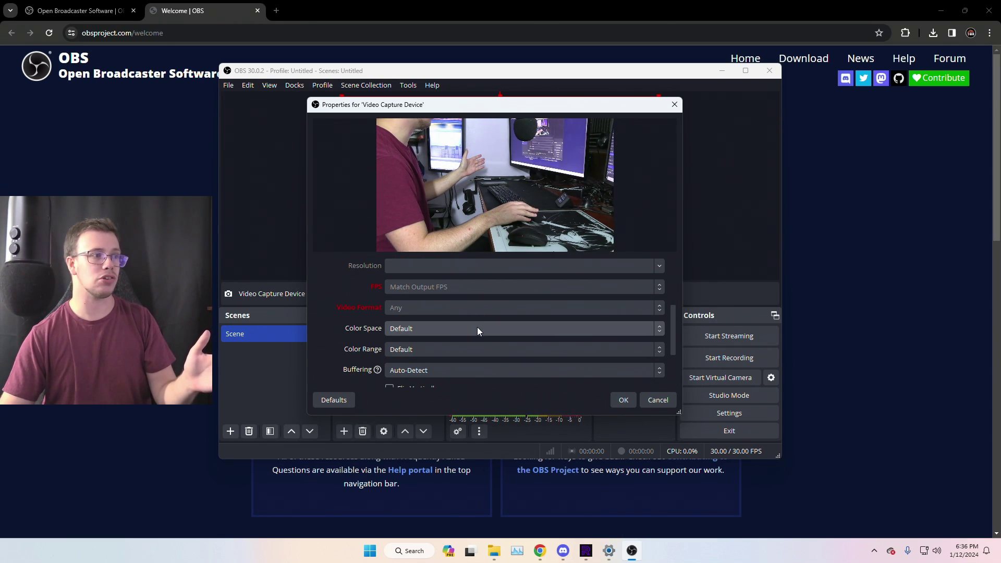
pyautogui.click(628, 399)
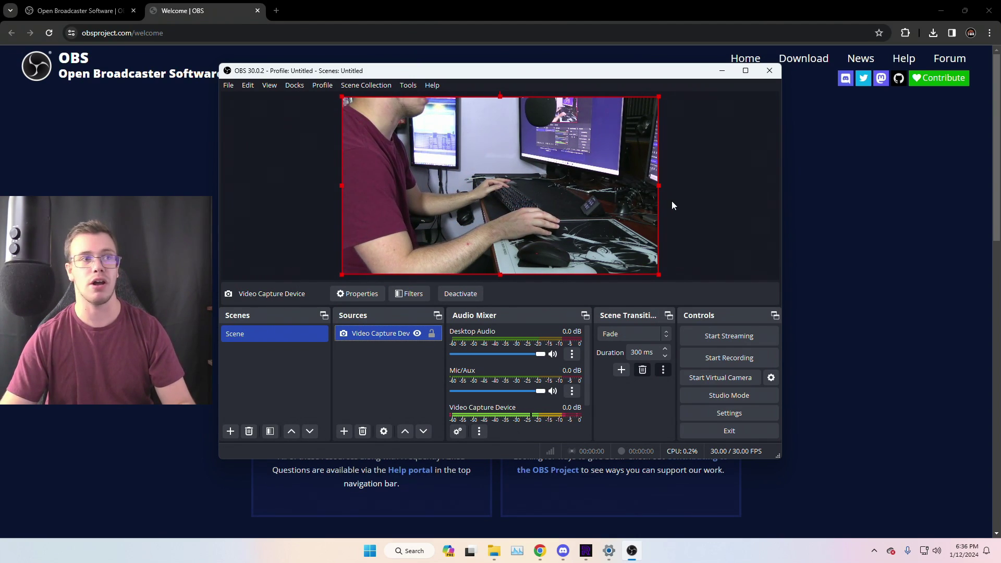
pyautogui.moveTo(660, 186); pyautogui.dragTo(400, 194)
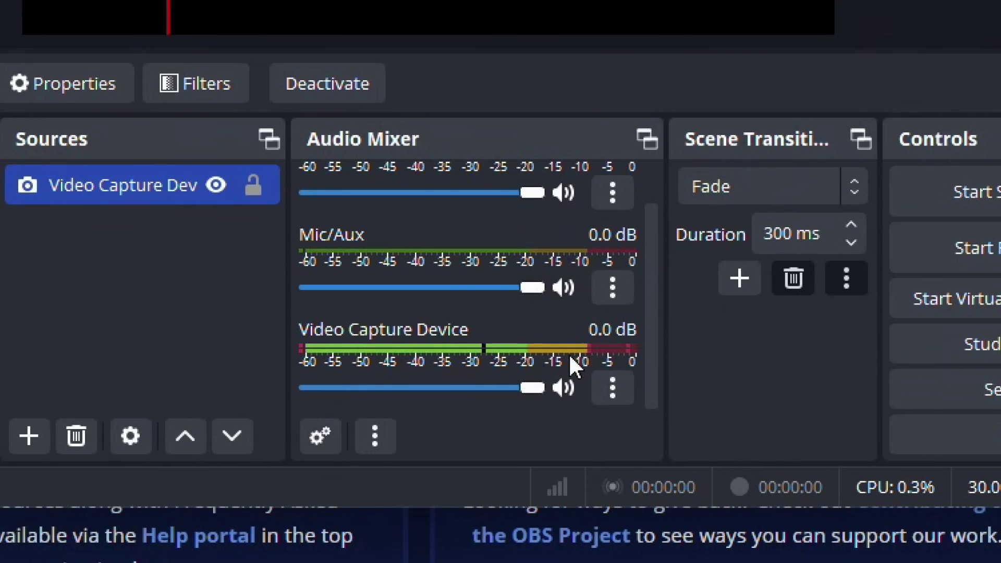
# Step: Mute the Video Capture Device's audio and hide it from the audio mixer
pyautogui.click(563, 388)
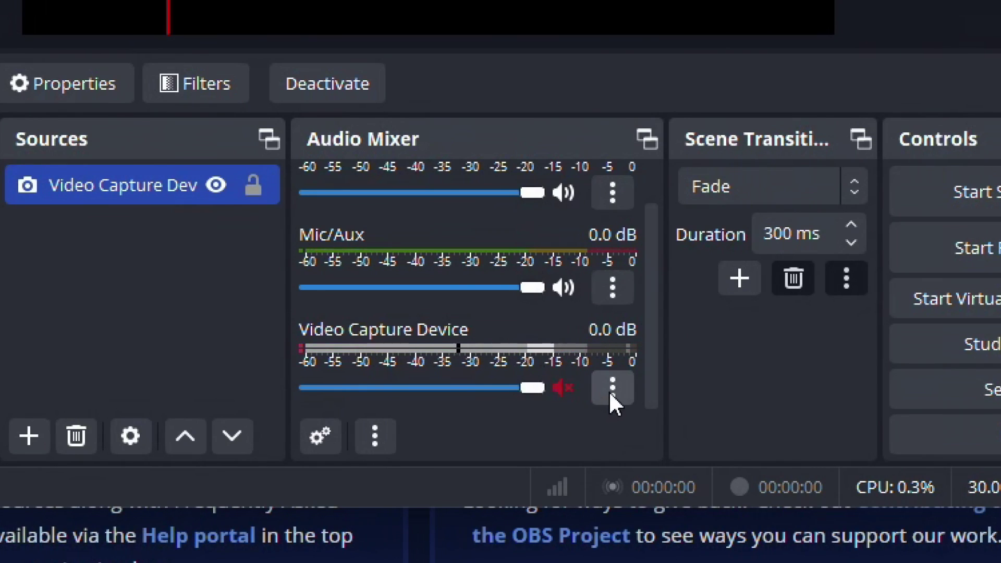
pyautogui.click(611, 392)
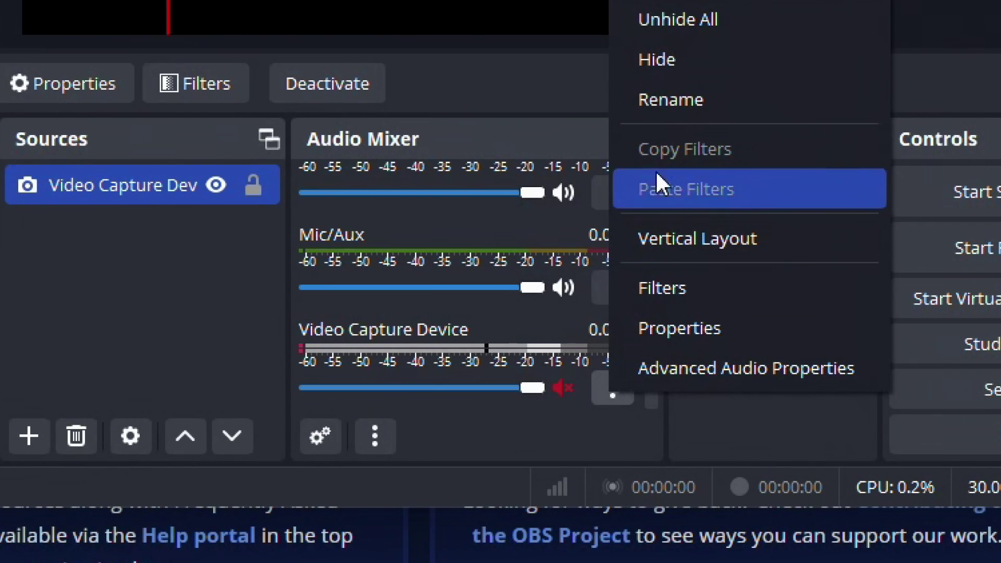
pyautogui.click(674, 59)
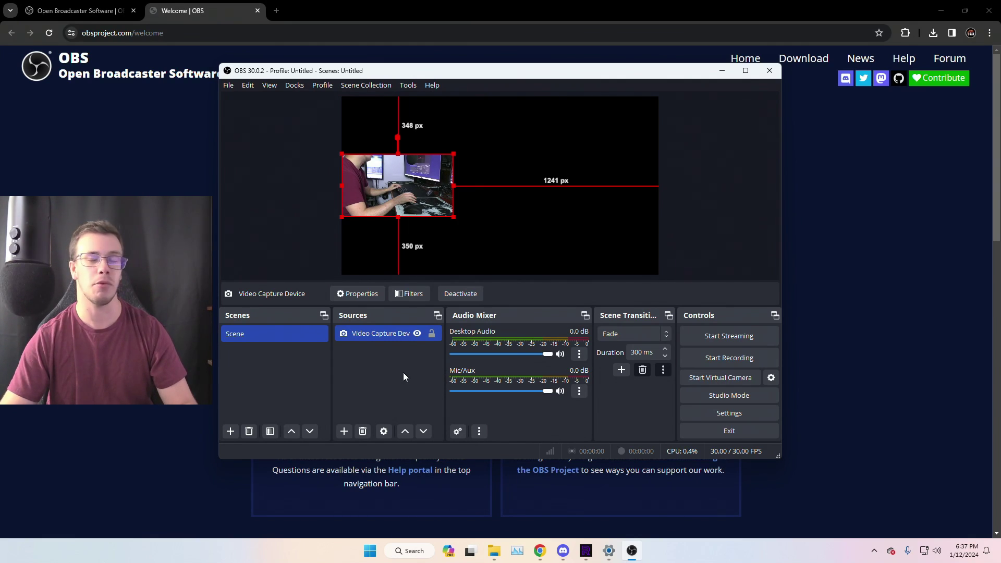
# Step: Add a Display Capture source showing the 32inch LG FHD primary monitor with automatic capture method and cursor capture
pyautogui.rightClick(405, 369)
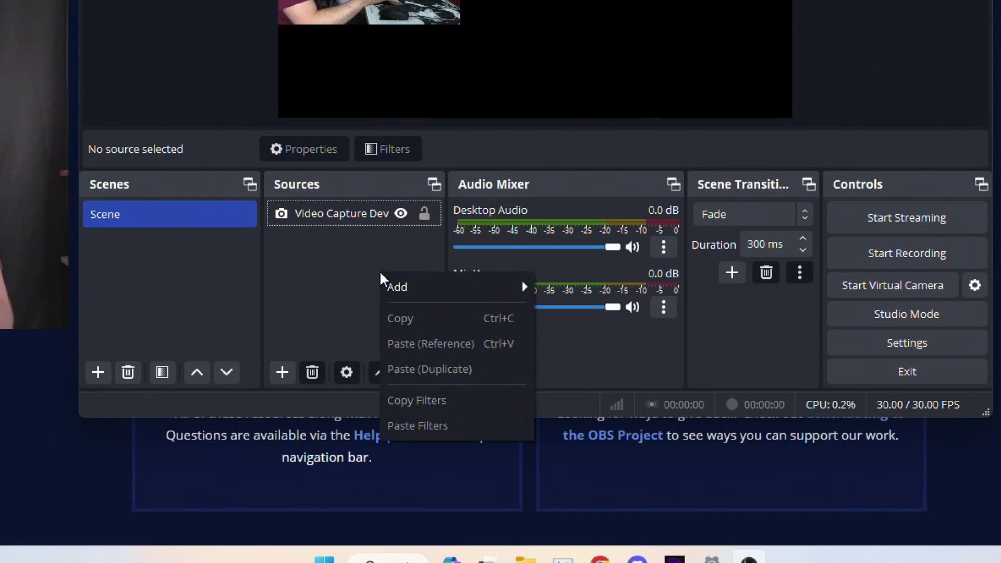
pyautogui.moveTo(396, 292)
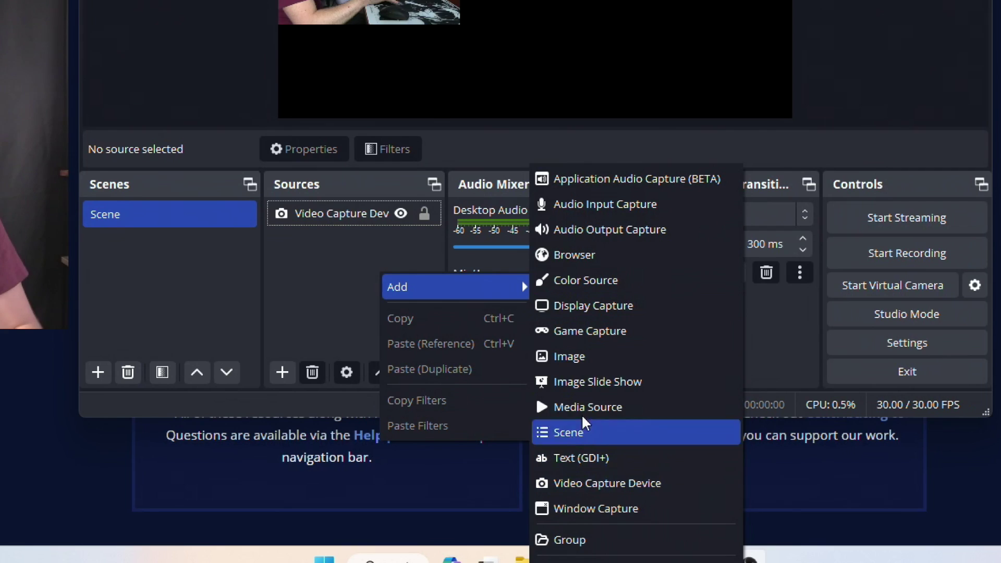
pyautogui.click(584, 312)
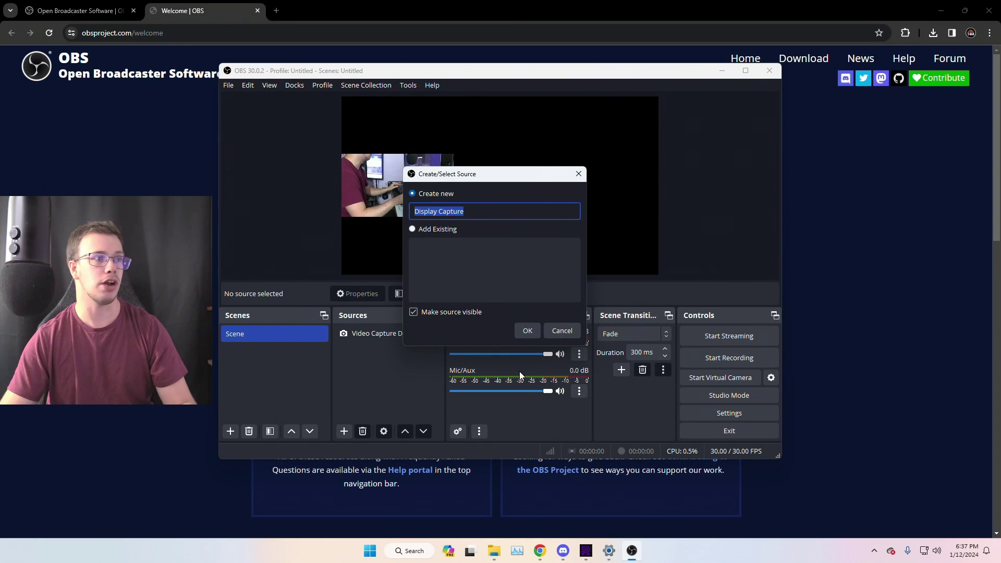
pyautogui.click(526, 331)
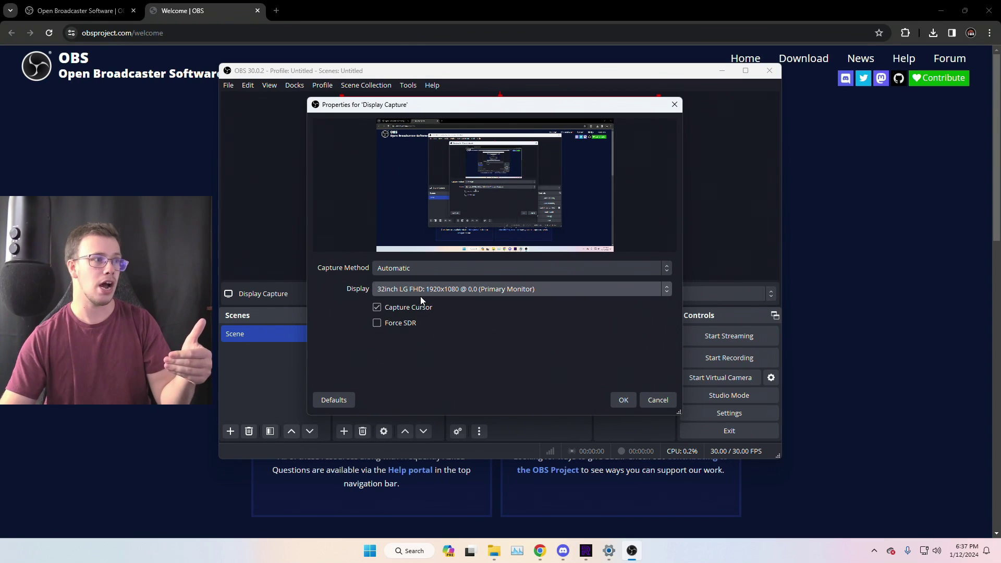
pyautogui.click(623, 400)
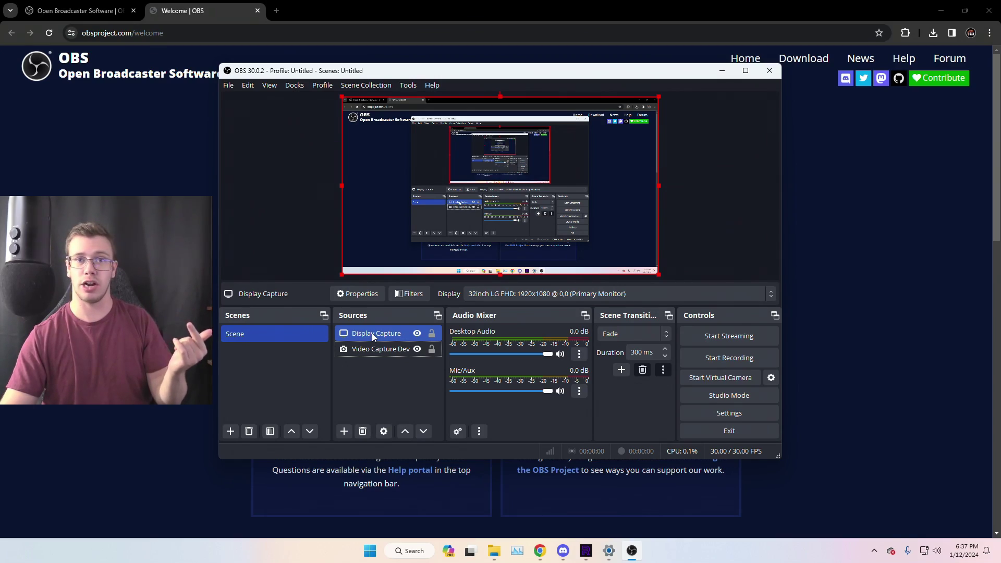
# Step: Move the Display Capture source below the Video Capture Device in the source order
pyautogui.moveTo(373, 336); pyautogui.dragTo(375, 360)
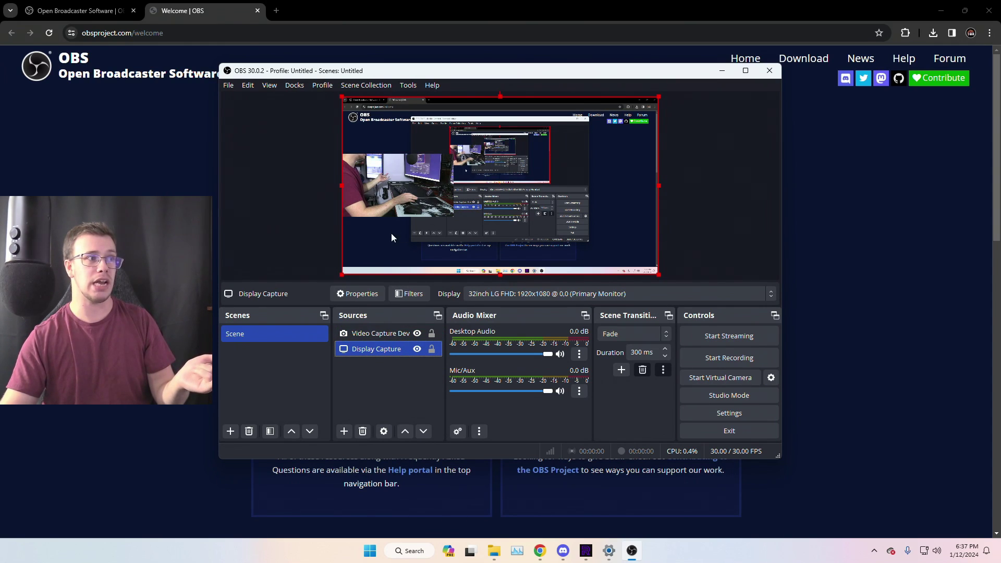
pyautogui.click(373, 333)
pyautogui.click(375, 352)
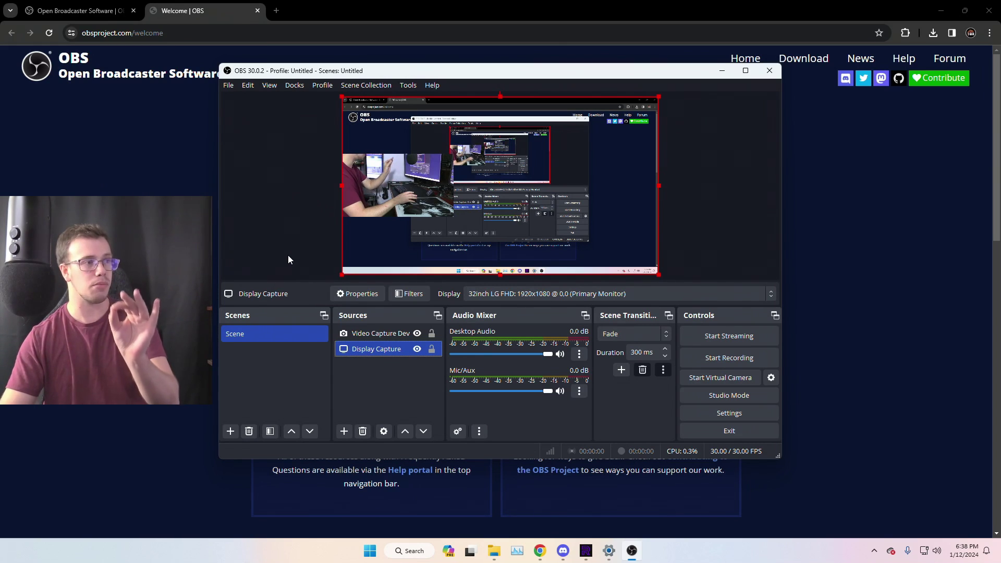
# Step: Add a second Video Capture Device source using Elgato Game Capture HD and order it between the camera and the display capture
pyautogui.click(344, 380)
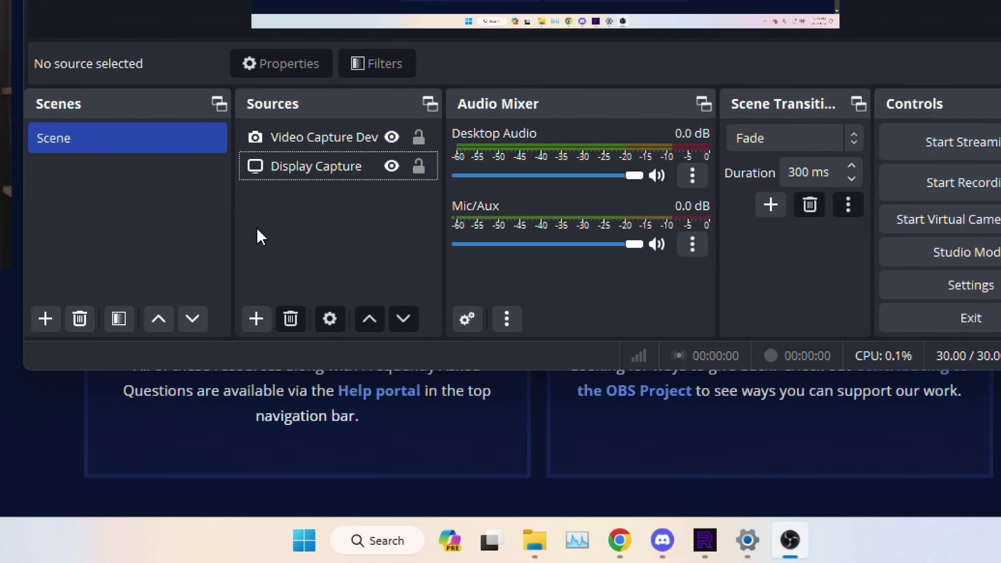
pyautogui.rightClick(344, 383)
pyautogui.moveTo(292, 247)
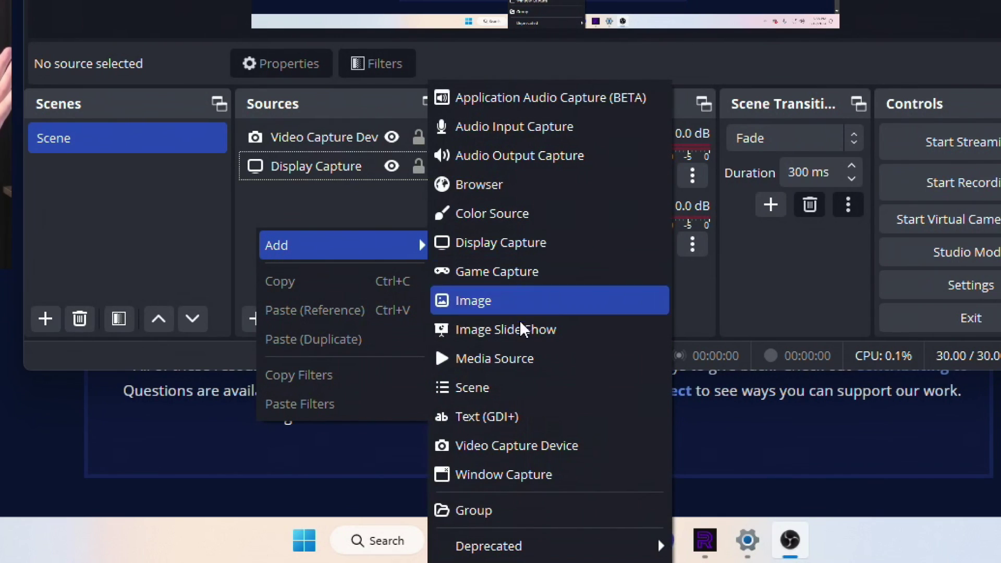
pyautogui.click(546, 444)
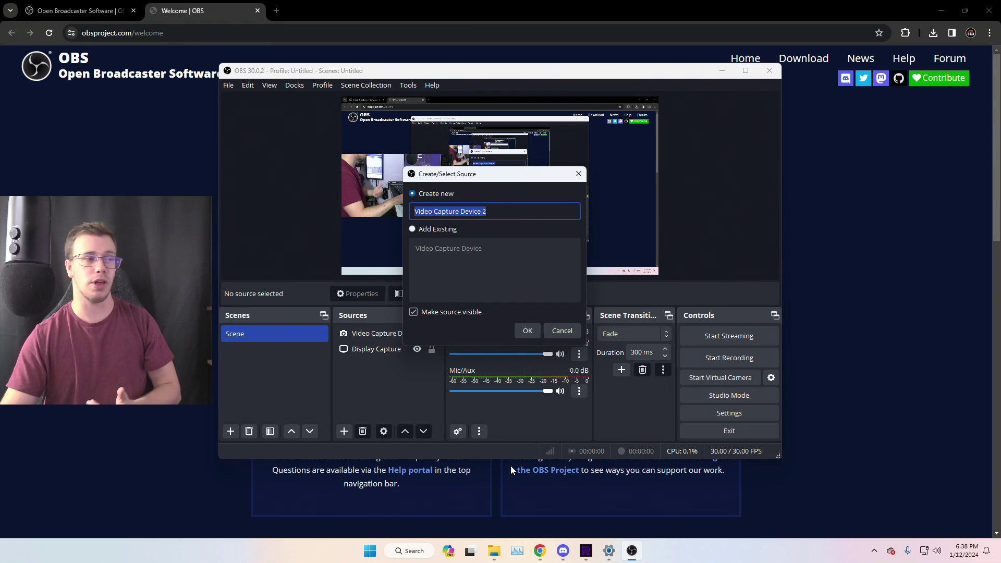
pyautogui.click(520, 333)
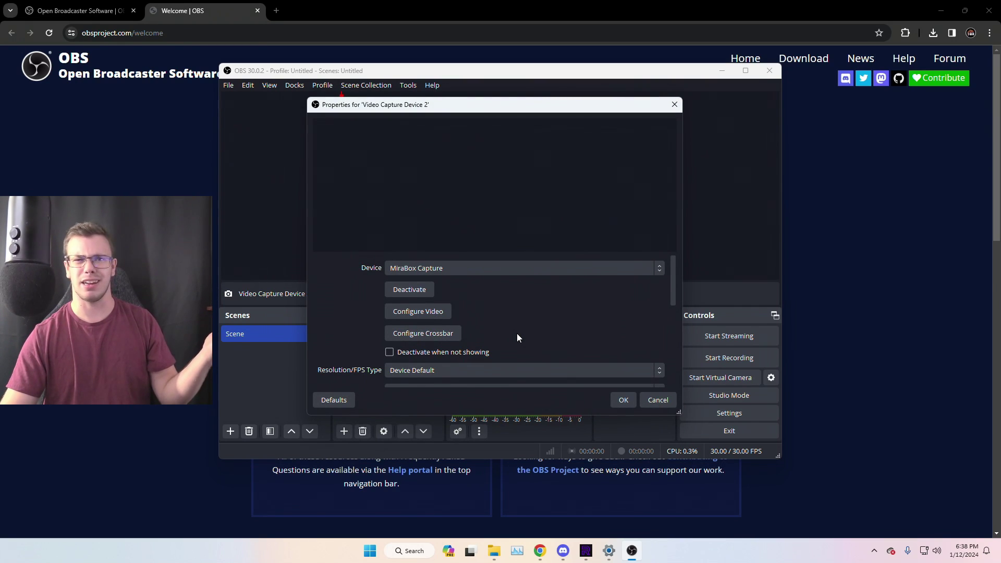
pyautogui.click(540, 274)
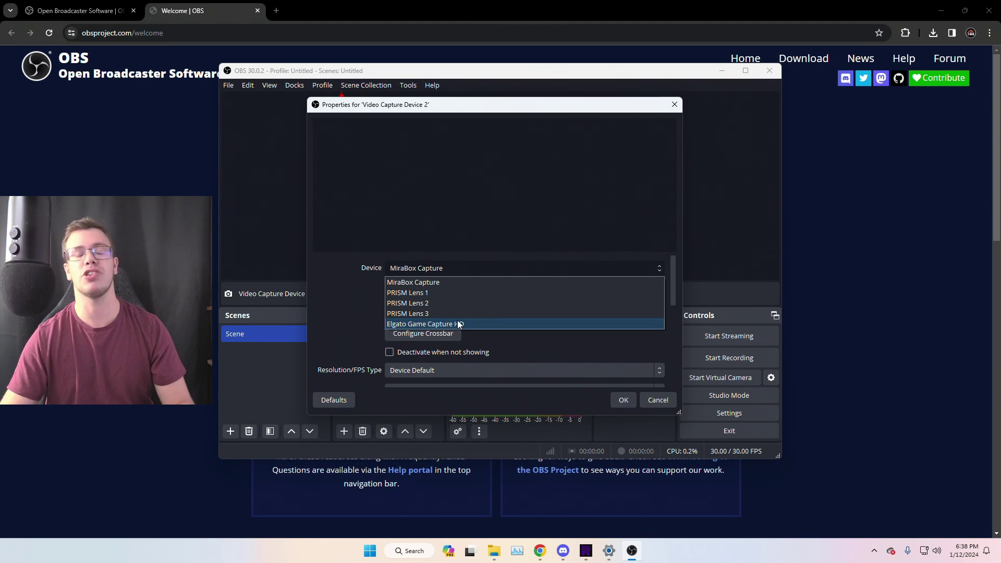
pyautogui.click(459, 325)
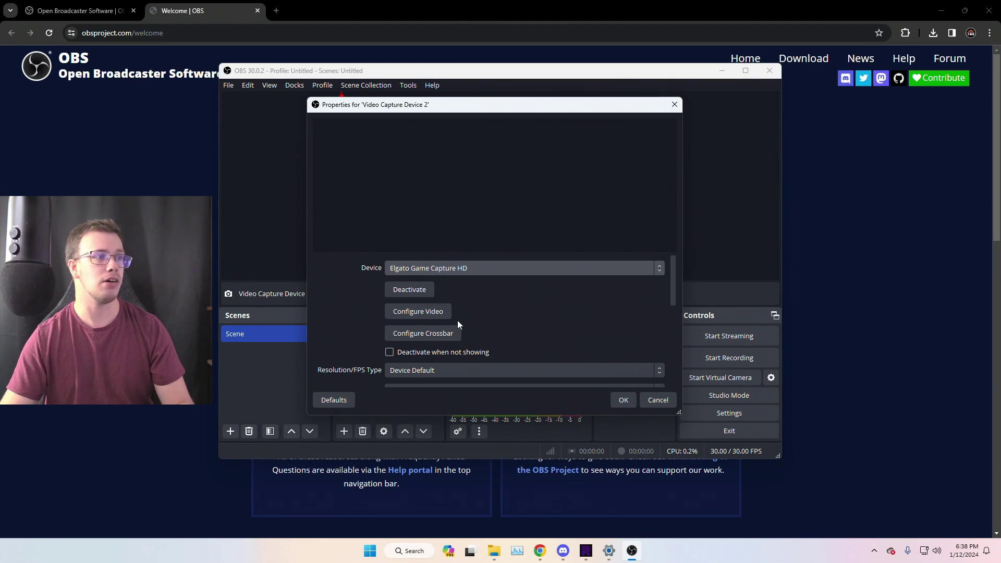
pyautogui.click(623, 400)
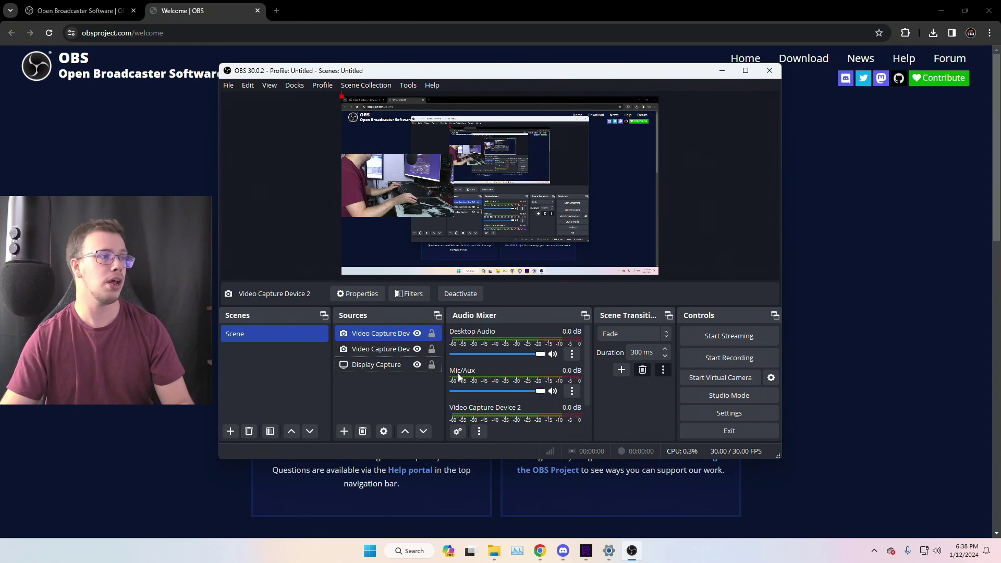
pyautogui.moveTo(384, 337); pyautogui.dragTo(383, 350)
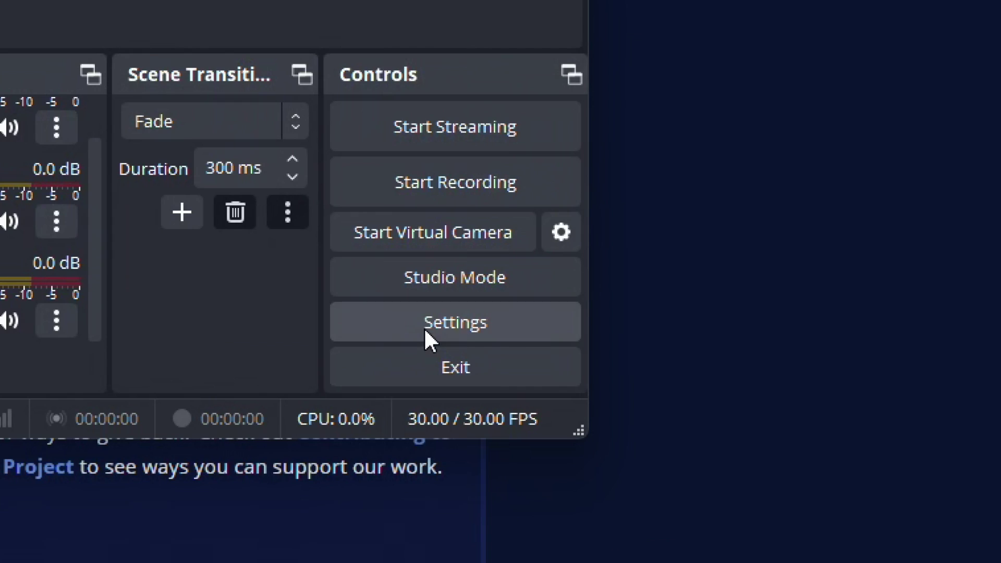
# Step: Set the Mic/Auxiliary Audio device to Headset Microphone (Arctis Pro Wireless Chat) and save the settings
pyautogui.click(720, 419)
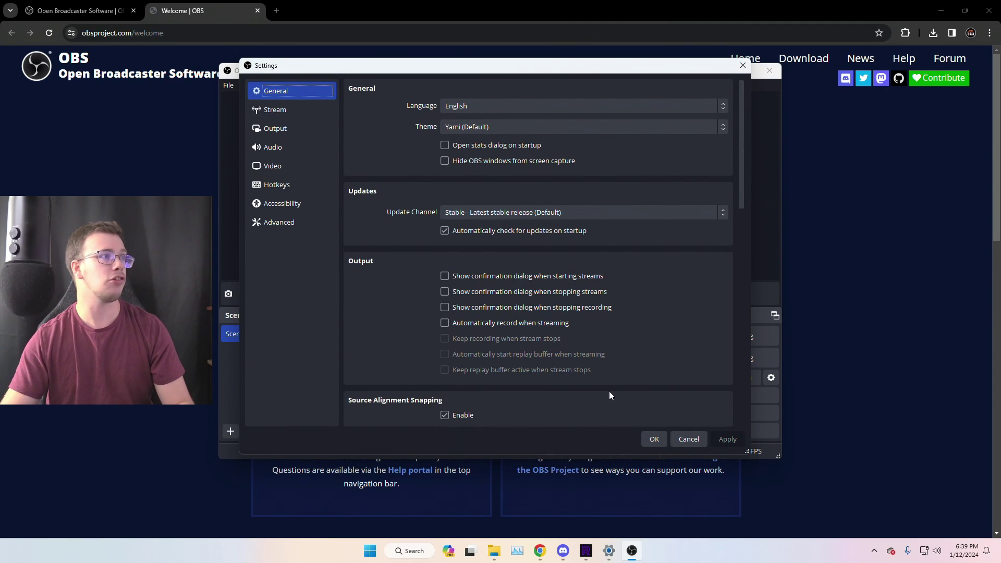
pyautogui.click(276, 149)
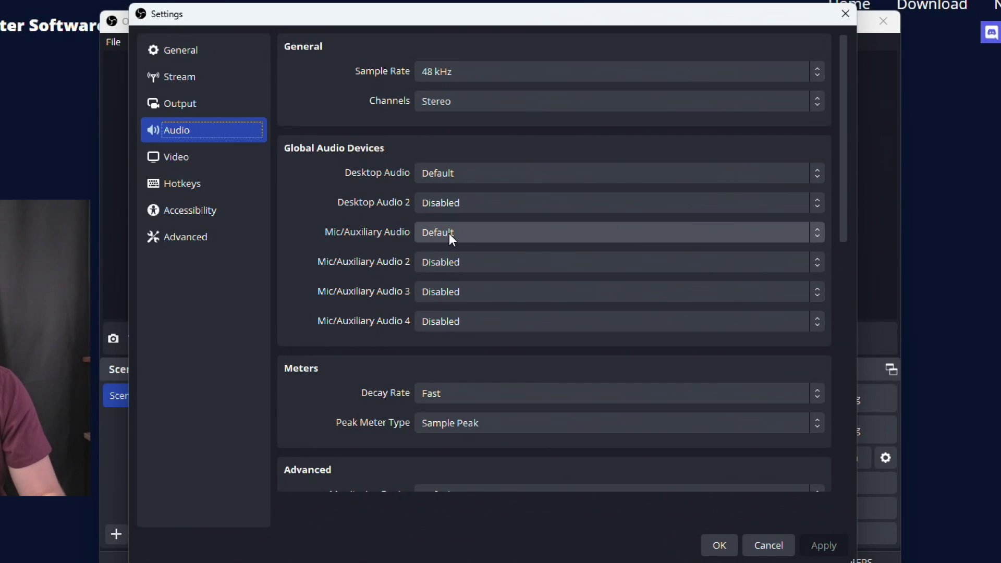
pyautogui.click(452, 235)
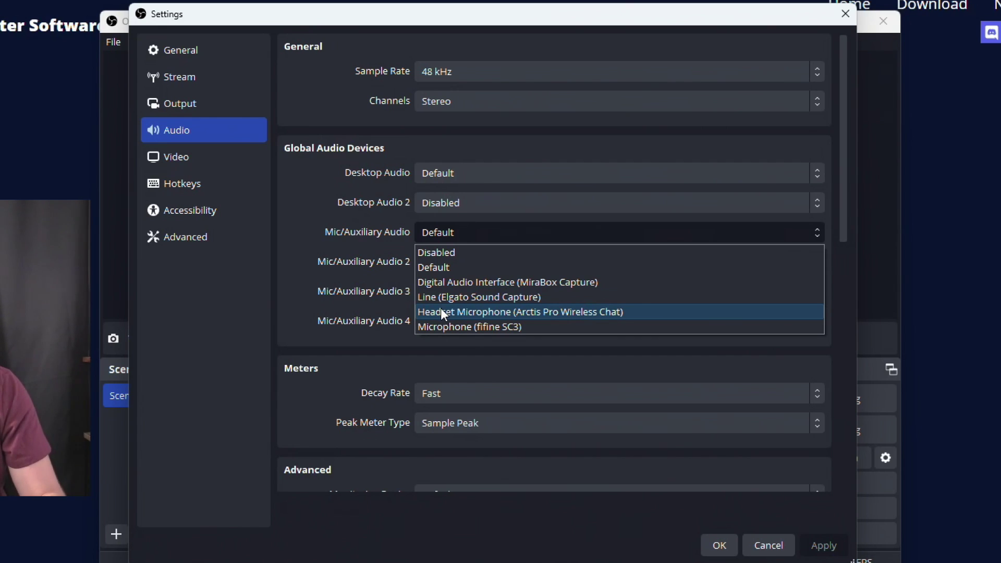
pyautogui.click(444, 313)
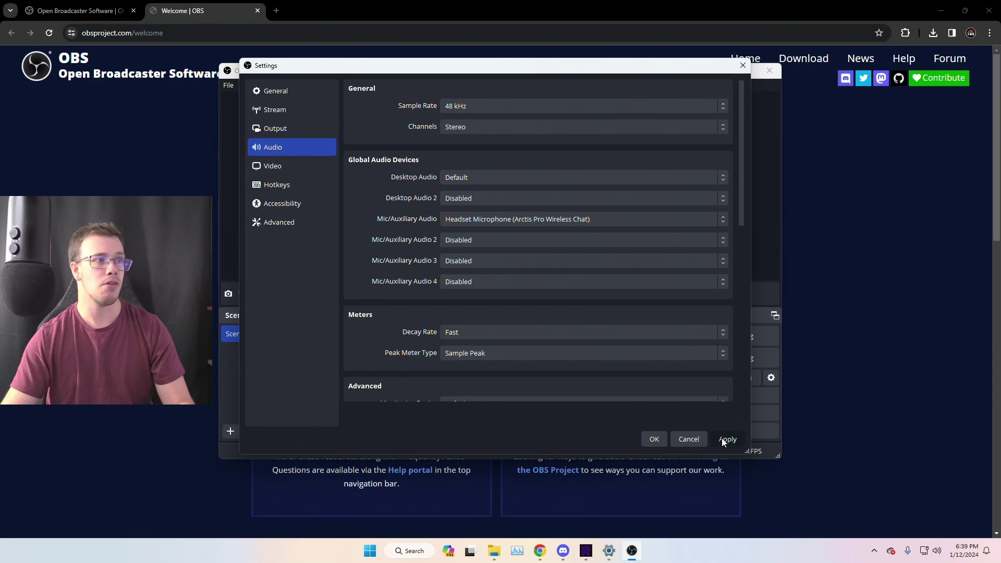
pyautogui.click(721, 440)
pyautogui.click(653, 440)
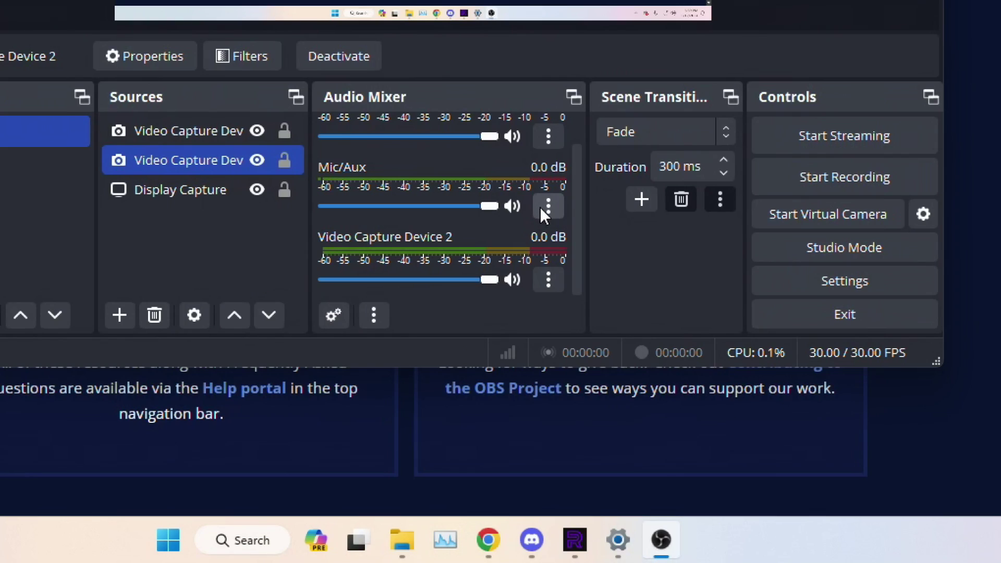
# Step: Add a Noise Gate filter with default settings to the Mic/Aux audio input
pyautogui.click(569, 374)
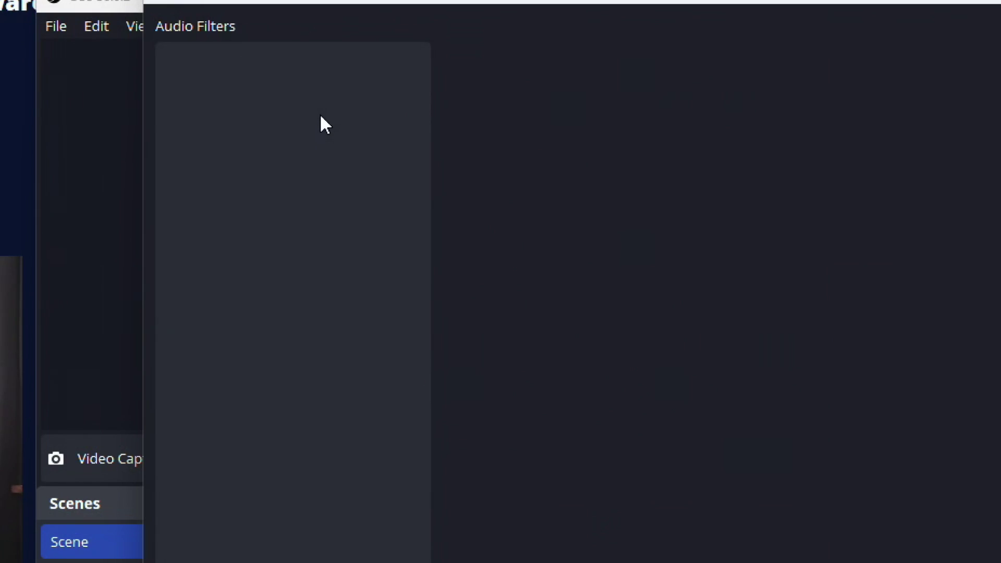
pyautogui.rightClick(356, 132)
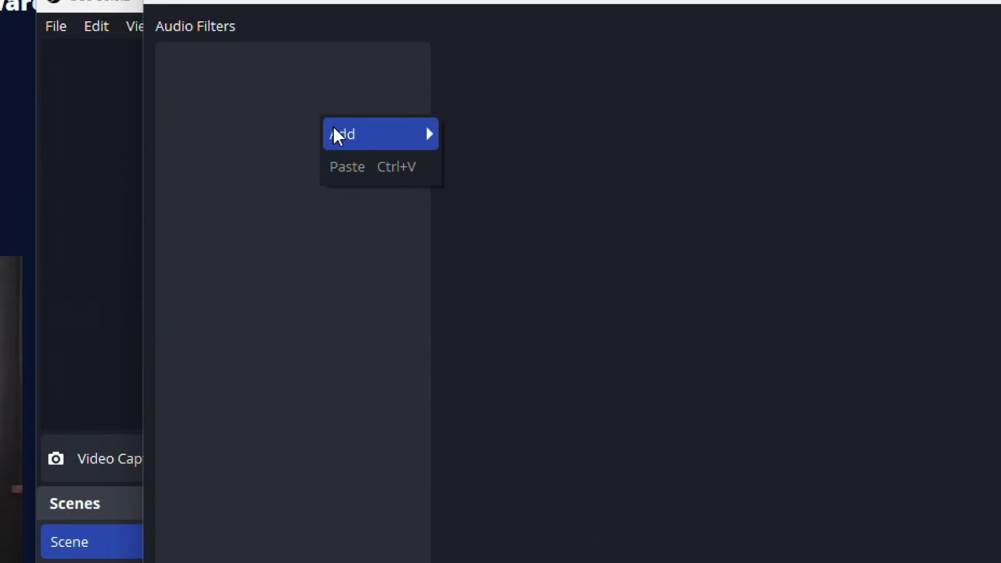
pyautogui.moveTo(362, 137)
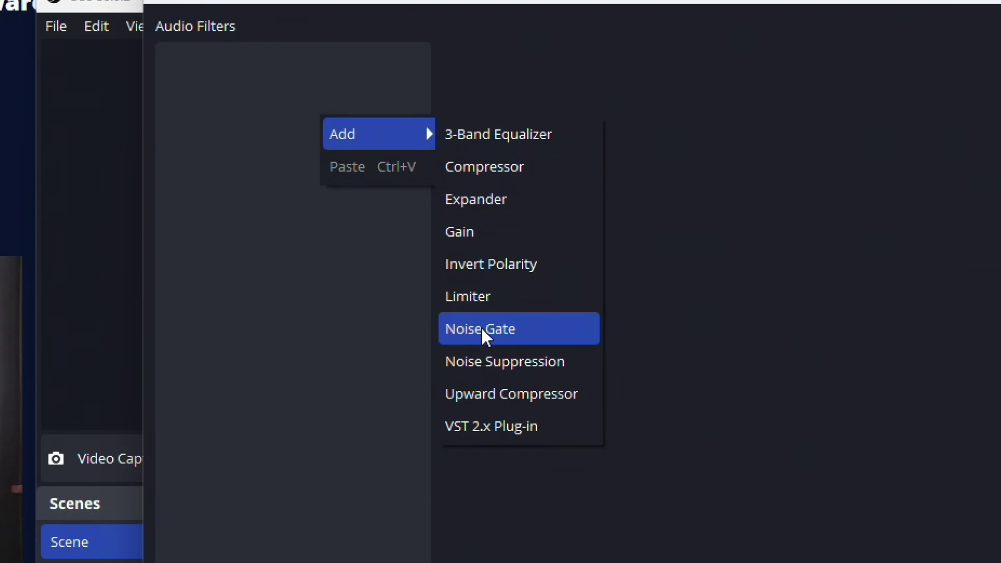
pyautogui.click(480, 329)
pyautogui.click(469, 276)
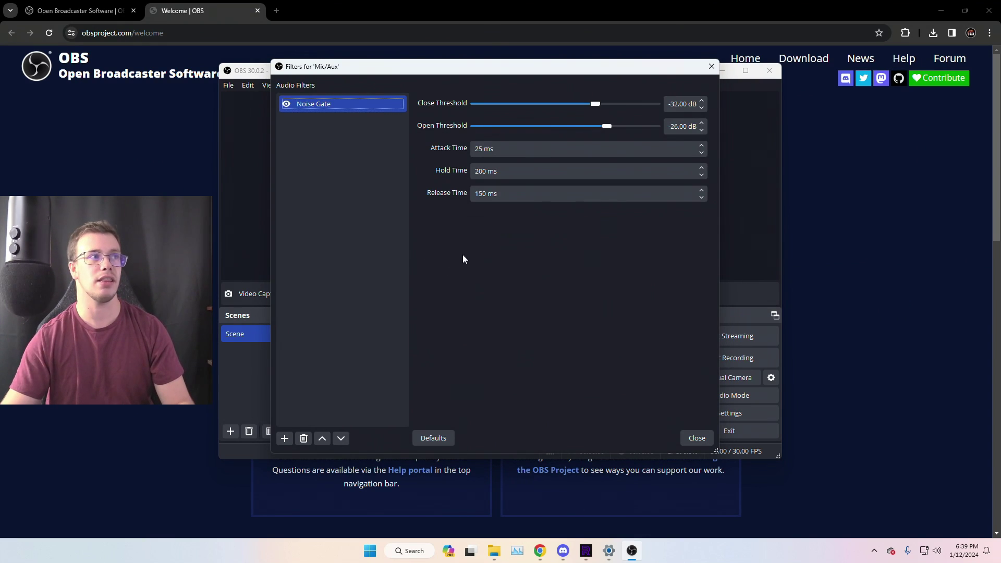
pyautogui.click(683, 433)
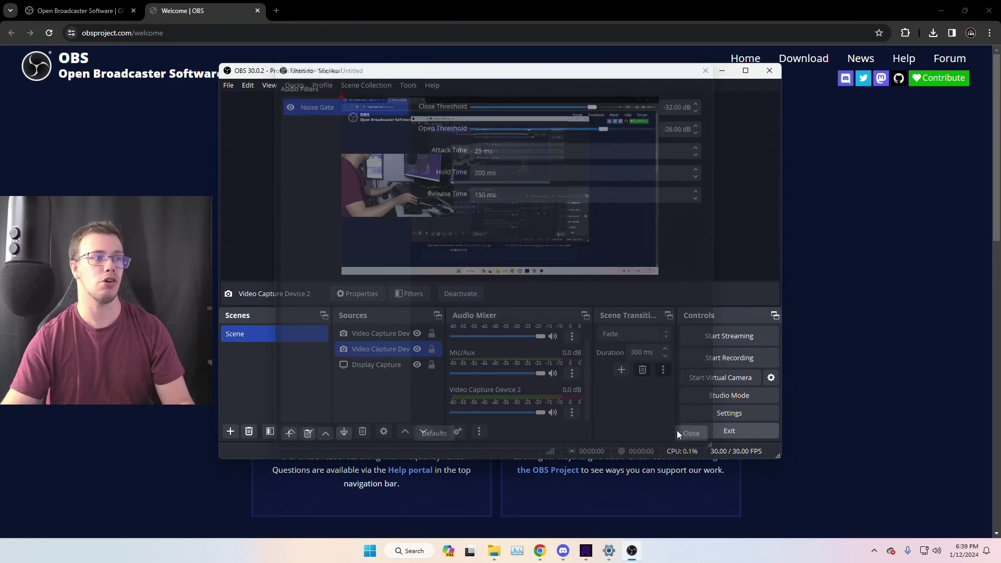
# Step: Maximize the window, disable the Noise Gate filter on Mic/Aux, and reopen that input's audio filters
pyautogui.press('super+Up')
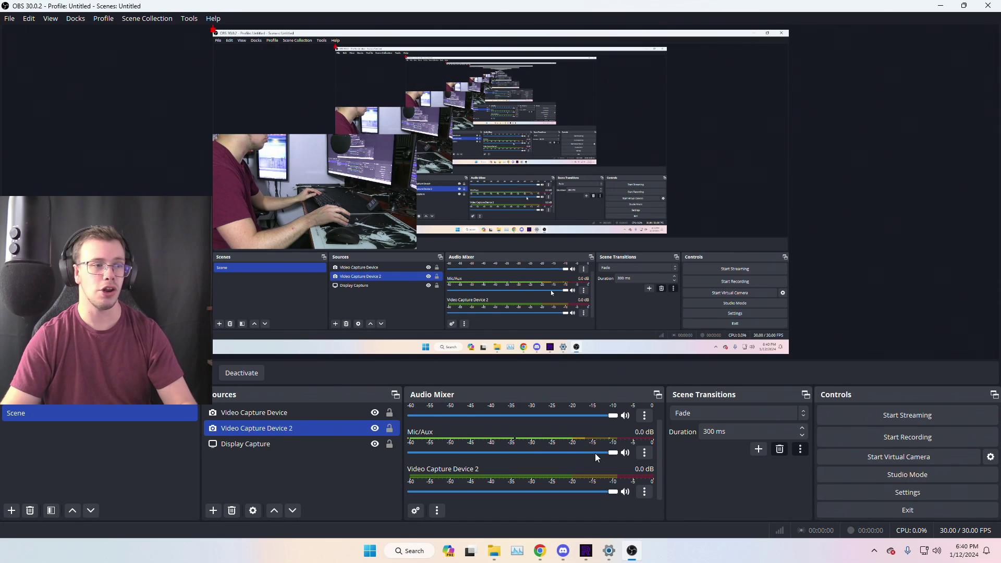
pyautogui.click(645, 453)
pyautogui.click(670, 485)
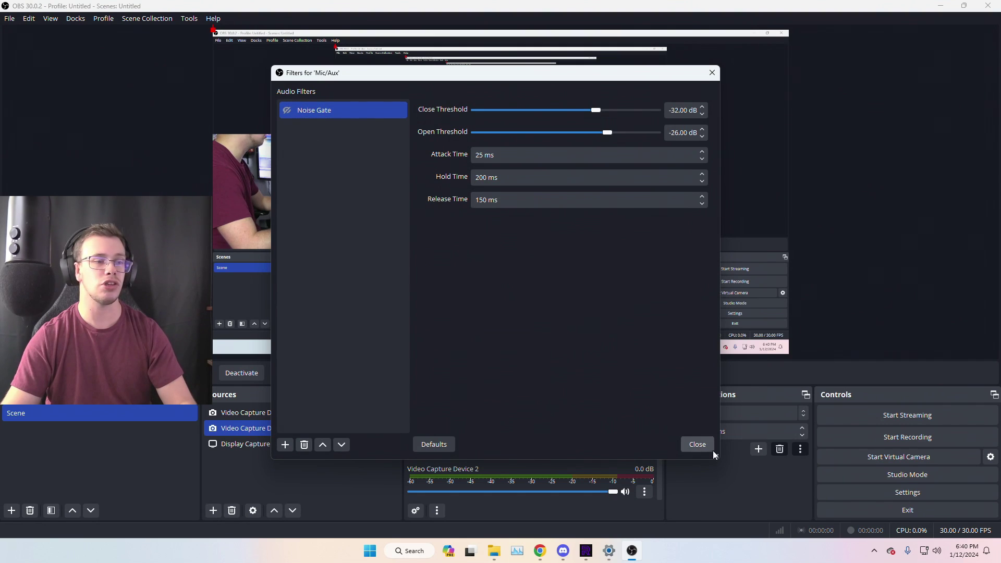
pyautogui.click(698, 444)
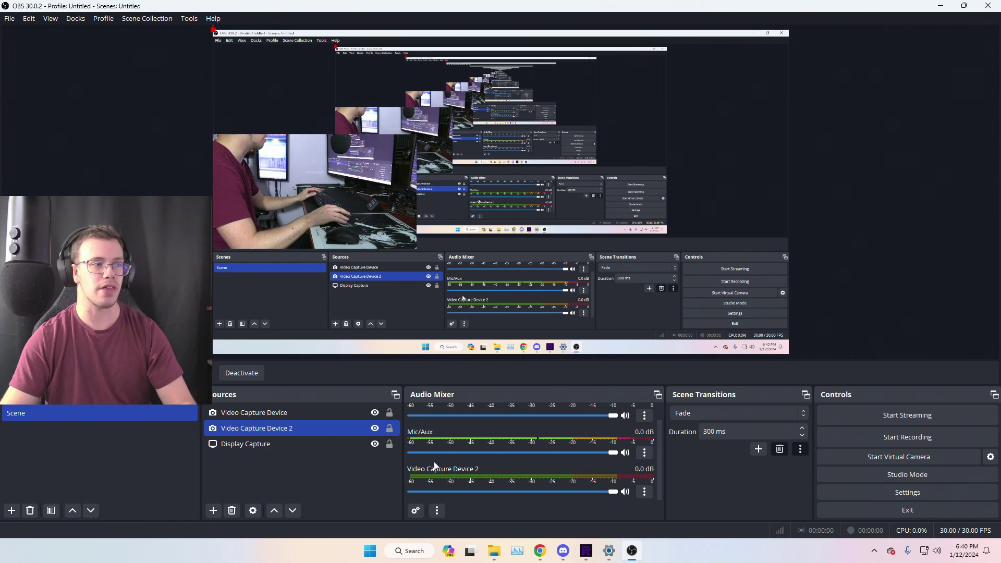
pyautogui.click(645, 455)
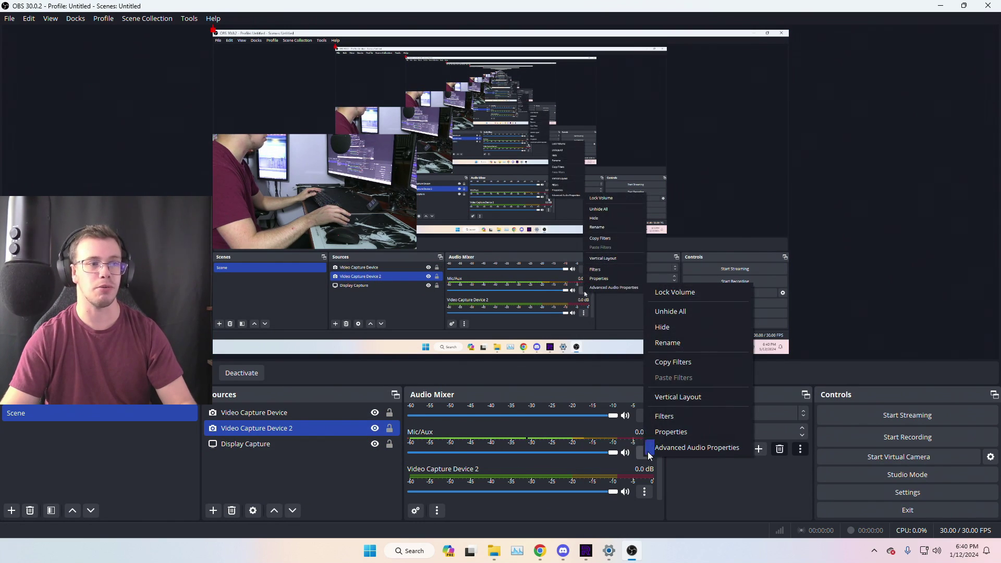
pyautogui.click(660, 414)
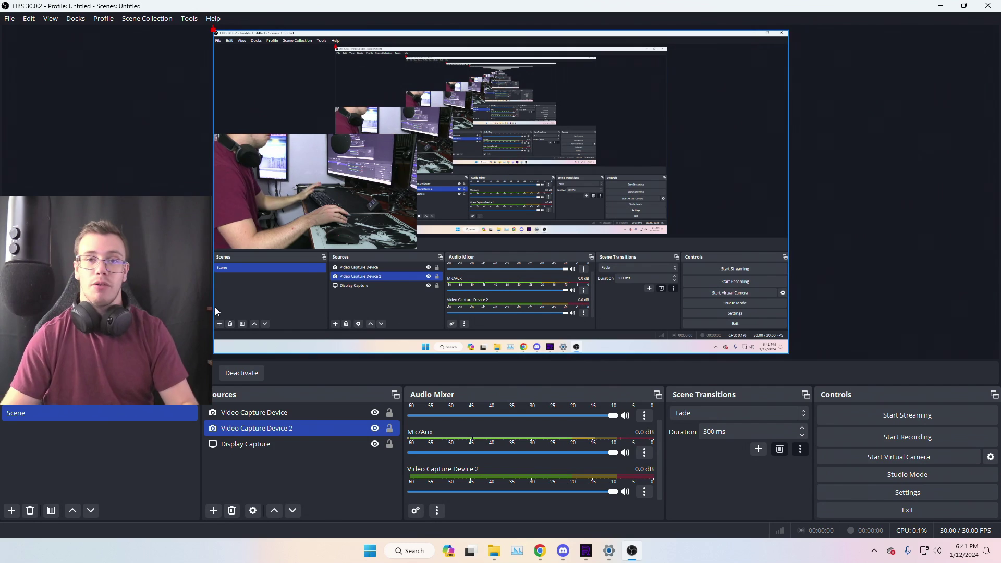
# Step: Switch to Chrome, log in to BotRix with the Twitch account and dismiss the BotRix Premium offer
pyautogui.click(535, 556)
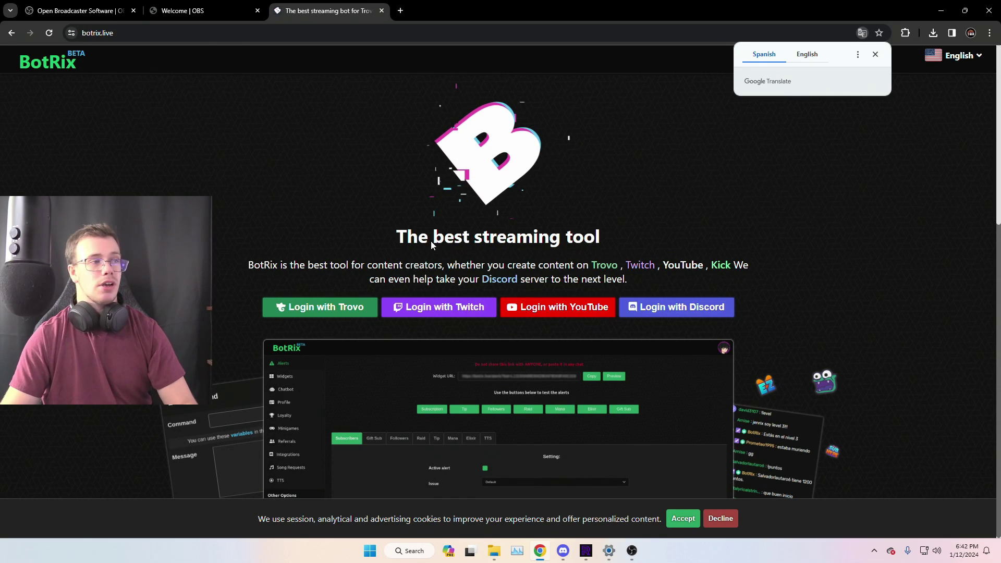
pyautogui.click(430, 310)
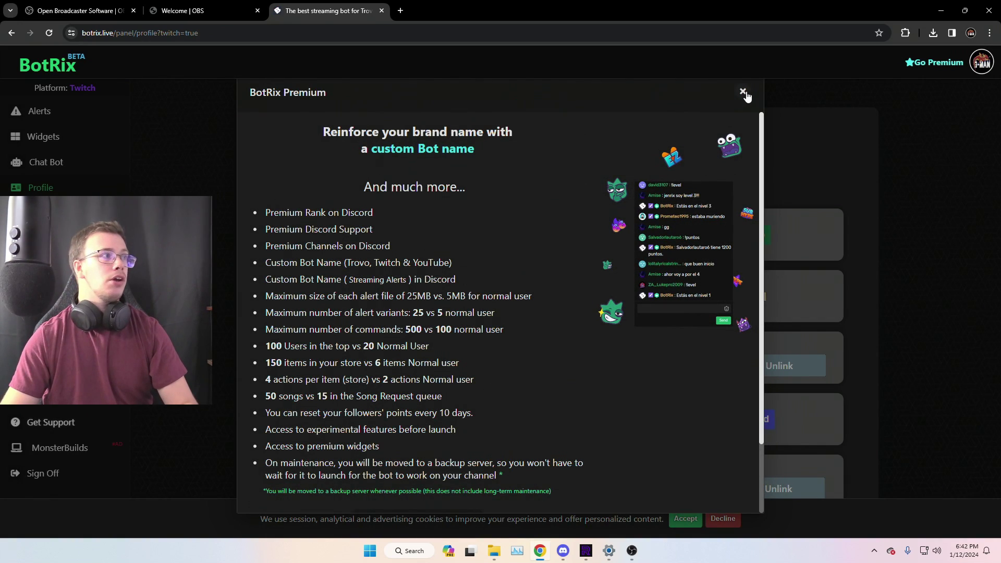
pyautogui.click(743, 93)
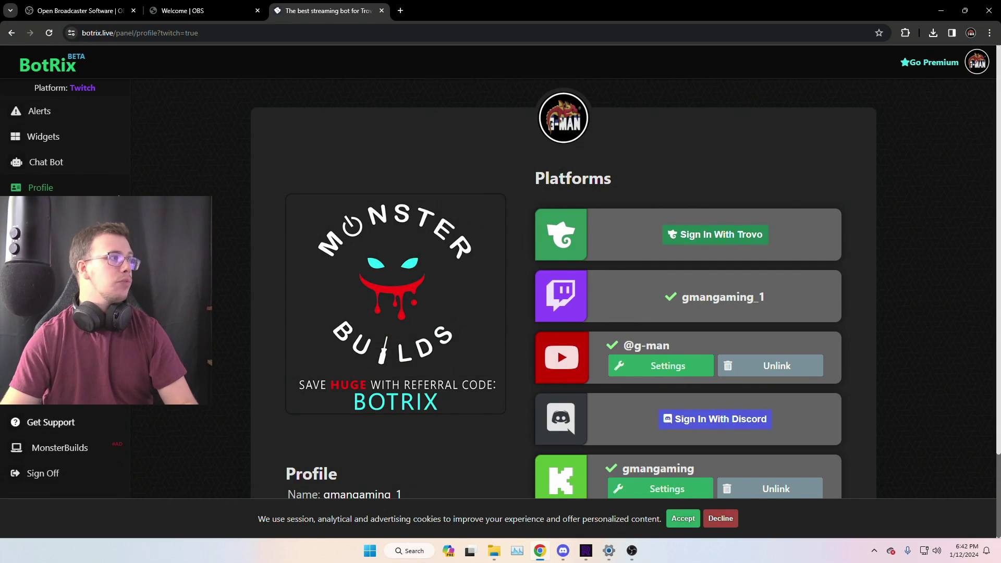
# Step: Open the BotRix alerts page, look over the subscription alert settings and copy the alert widget URL
pyautogui.click(69, 144)
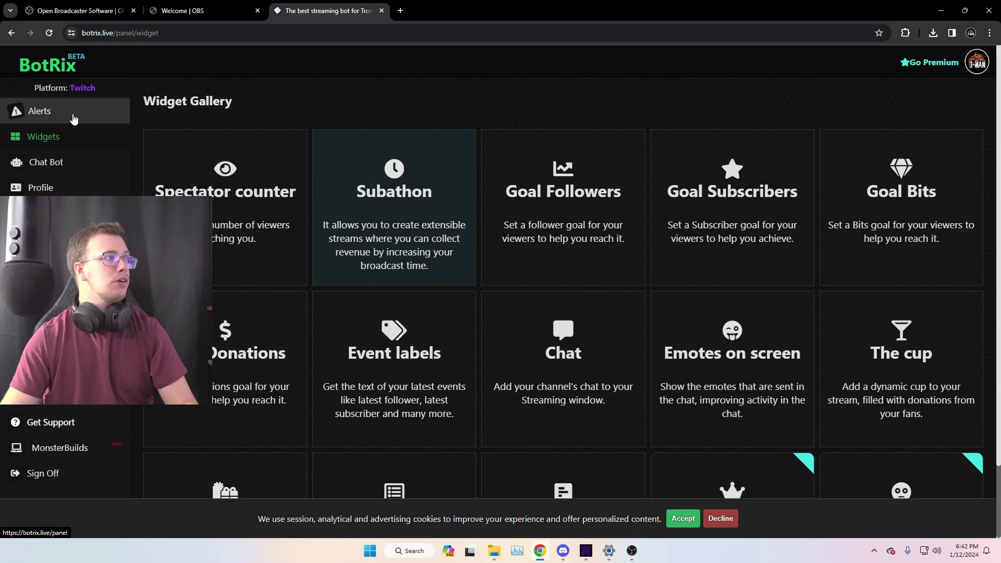
pyautogui.click(73, 118)
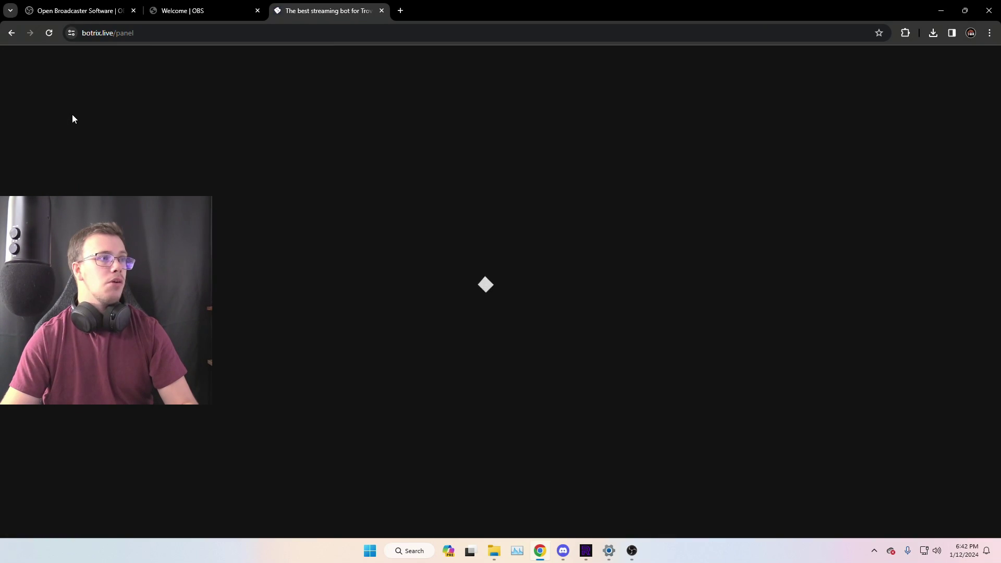
pyautogui.scroll(-2, 368, 272)
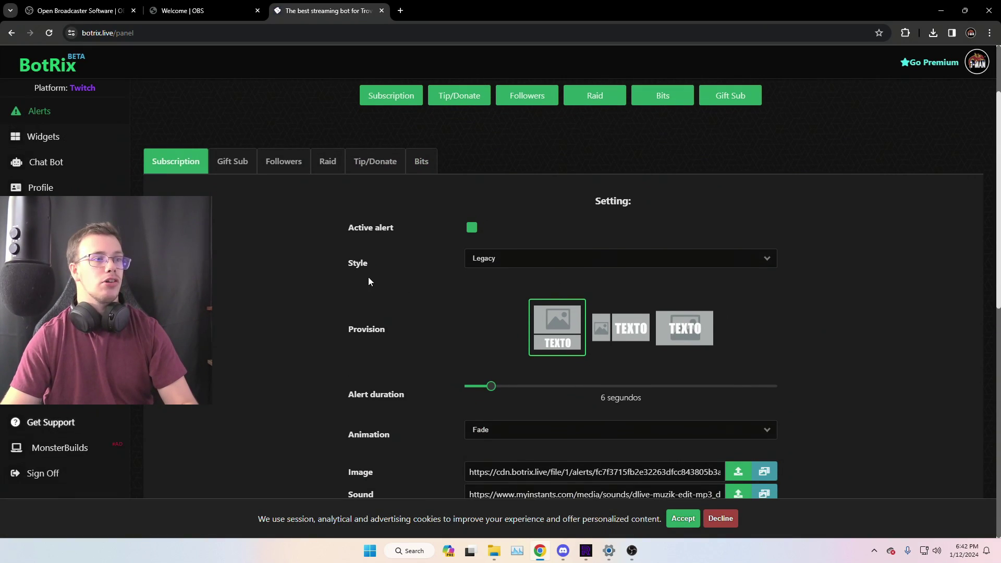
pyautogui.scroll(2, 256, 269)
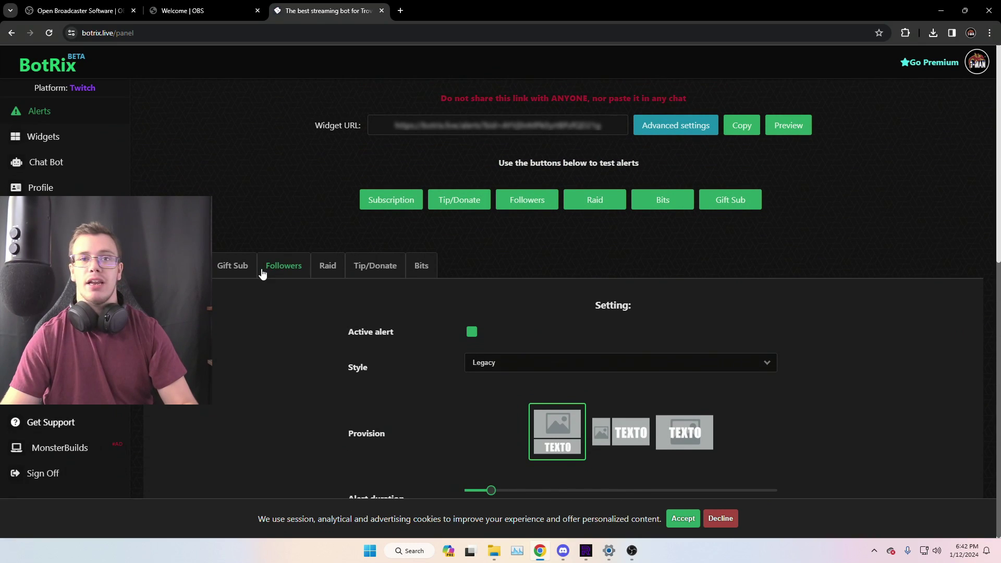
pyautogui.click(742, 127)
# Step: Switch to OBS Studio and create a new visible source of type Browser in the current scene
pyautogui.click(632, 551)
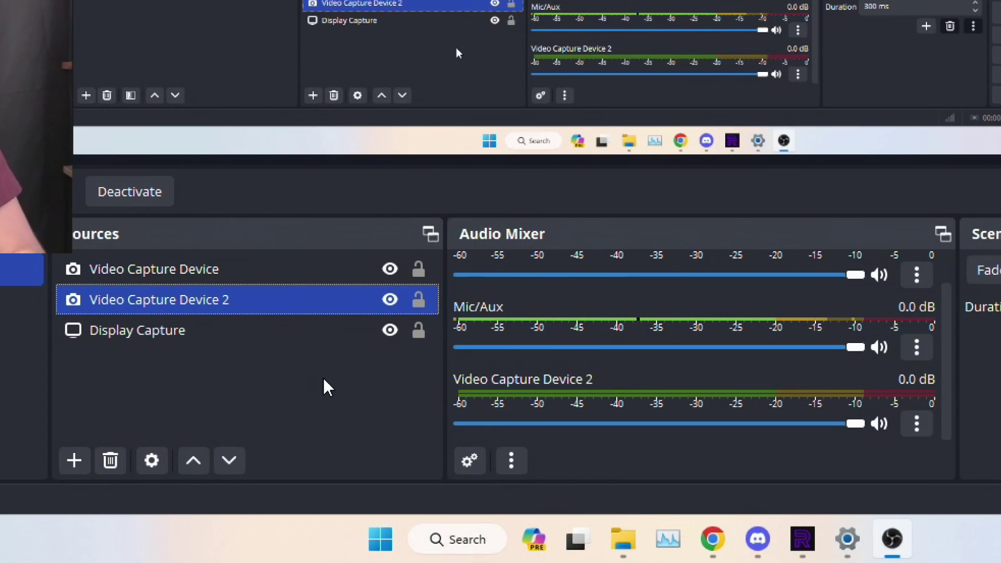
pyautogui.rightClick(340, 469)
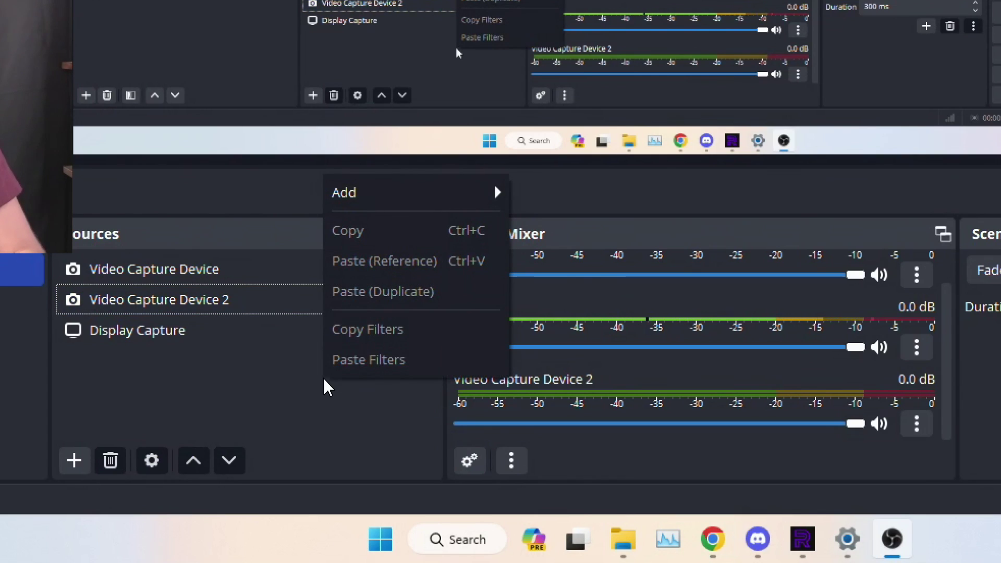
pyautogui.moveTo(412, 199)
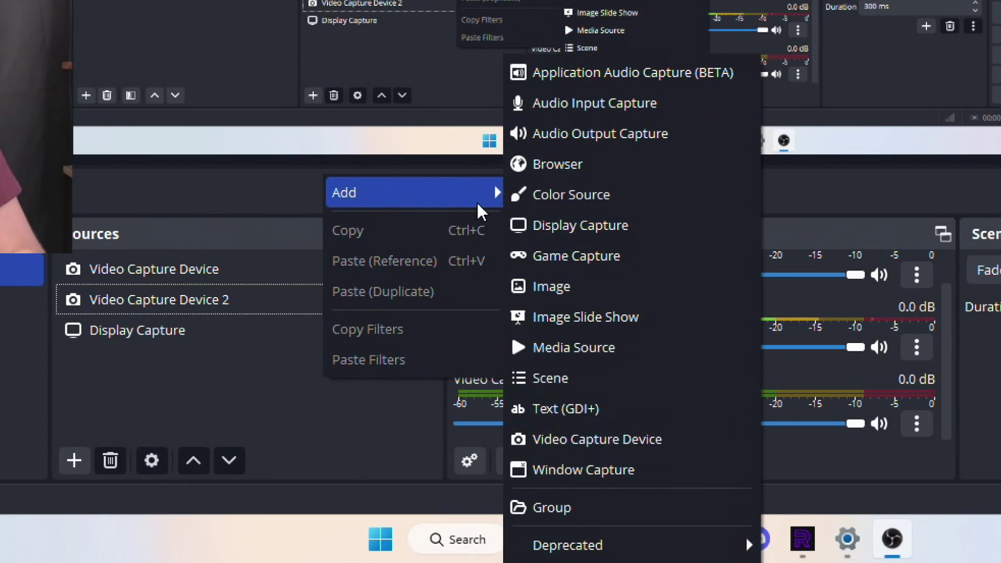
pyautogui.click(563, 166)
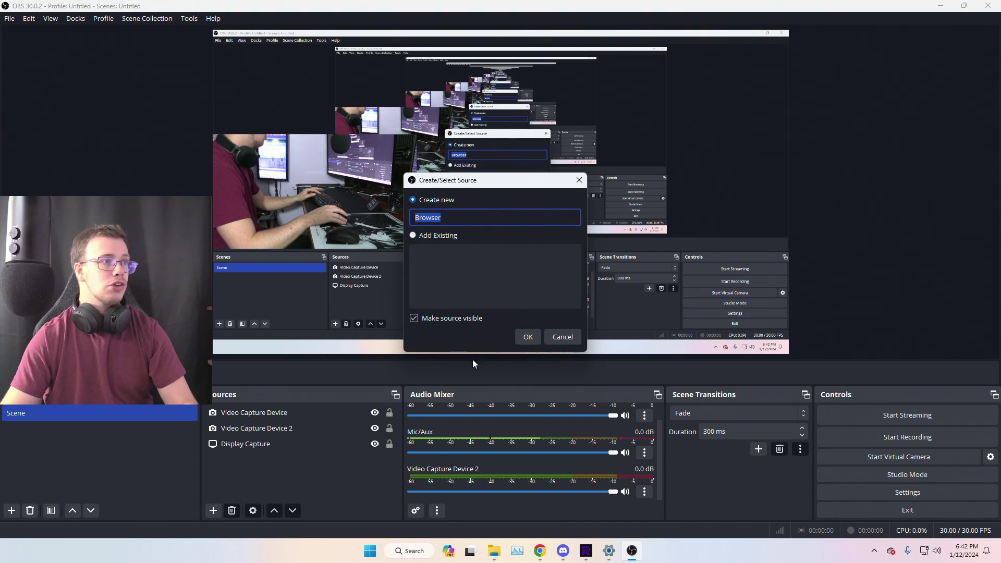
pyautogui.click(528, 337)
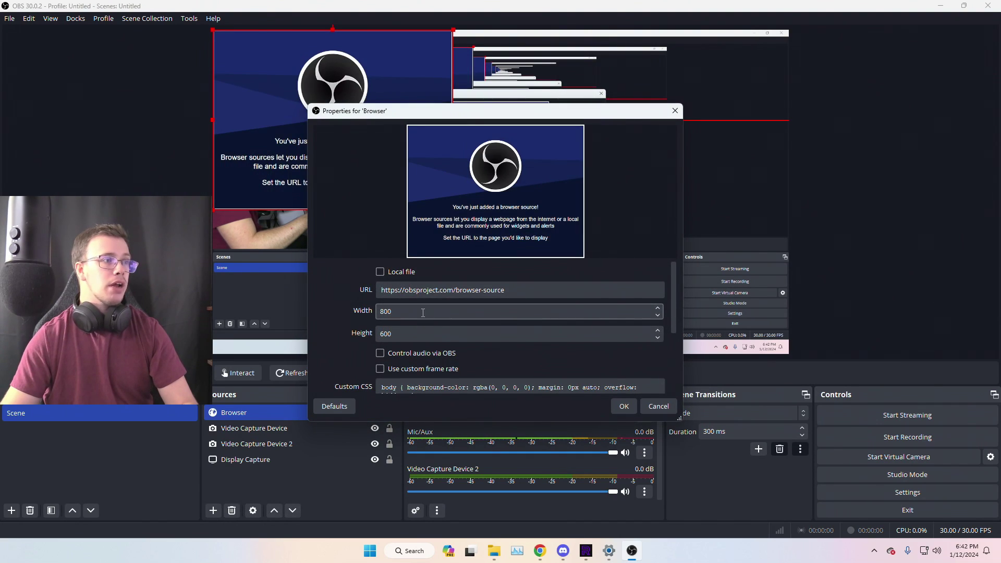
# Step: Set the Browser source's width to 600, replace its URL with the copied private BotRix alert link, and save the properties
pyautogui.doubleClick(423, 313)
pyautogui.write('600')
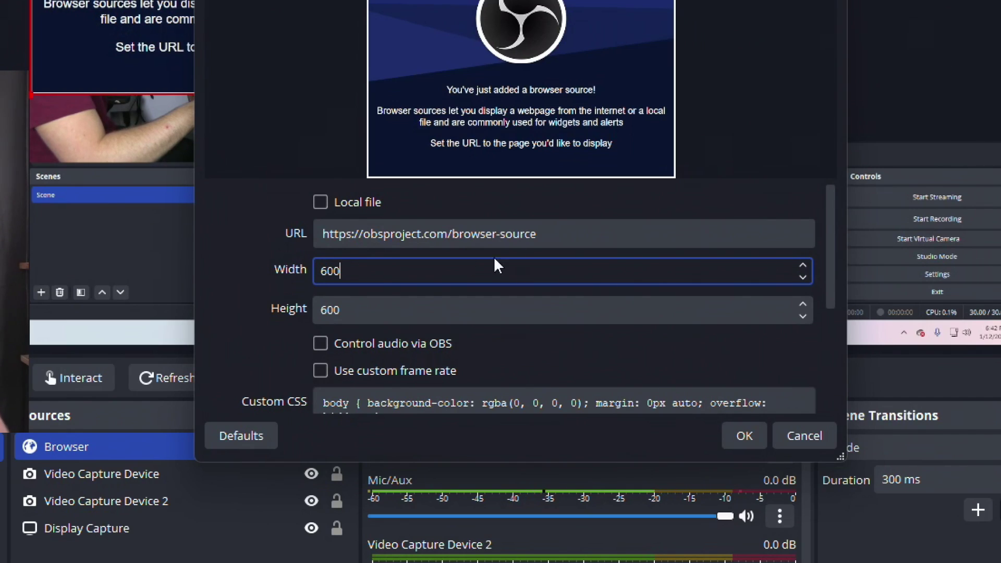
pyautogui.moveTo(545, 233); pyautogui.dragTo(319, 235)
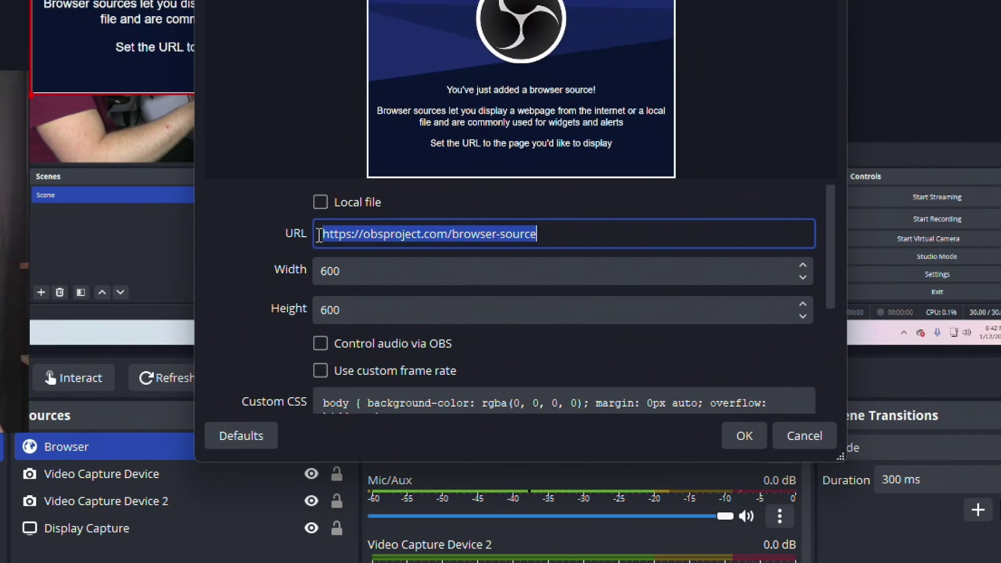
pyautogui.press('BackSpace')
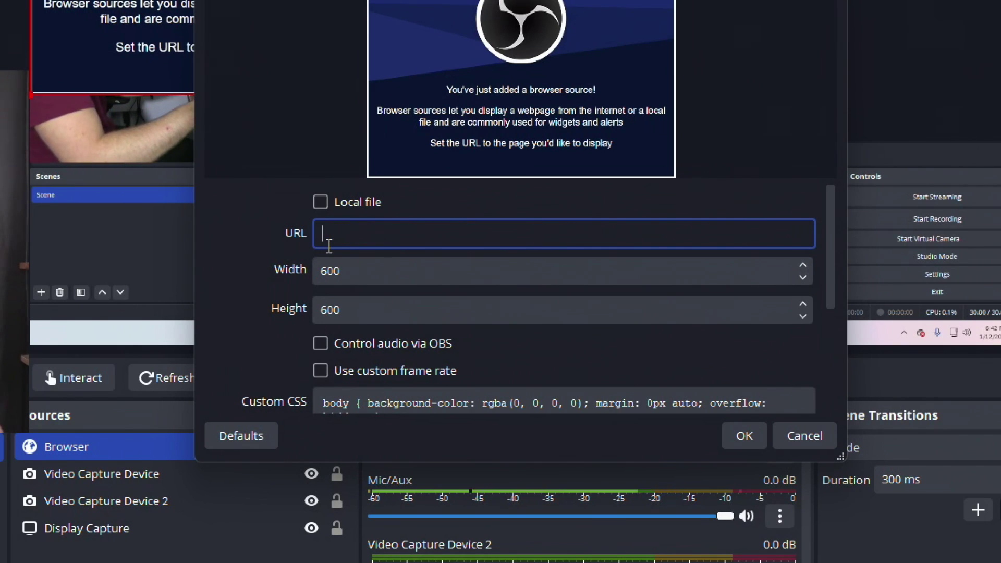
pyautogui.hotkey('ctrl', 'v')
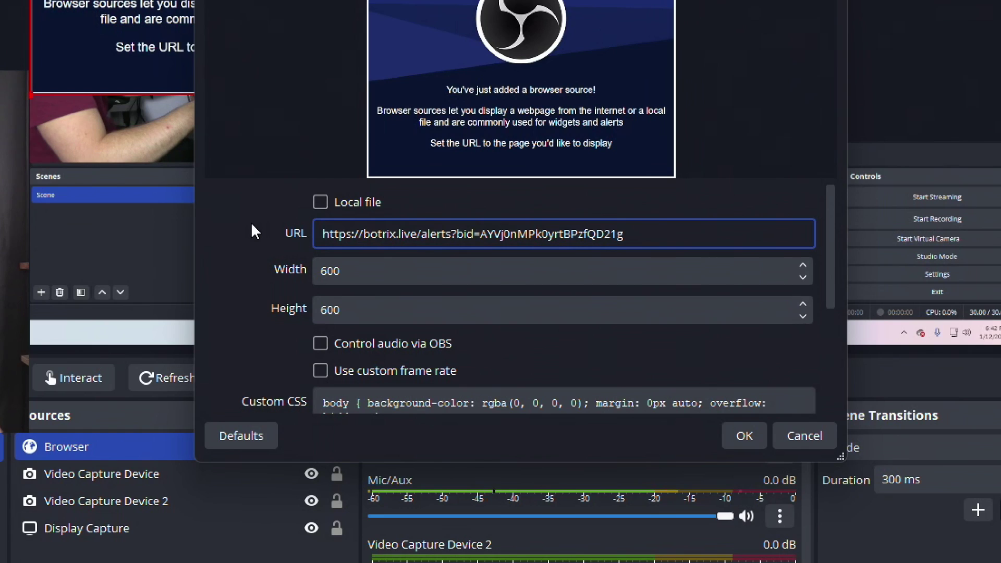
pyautogui.click(744, 436)
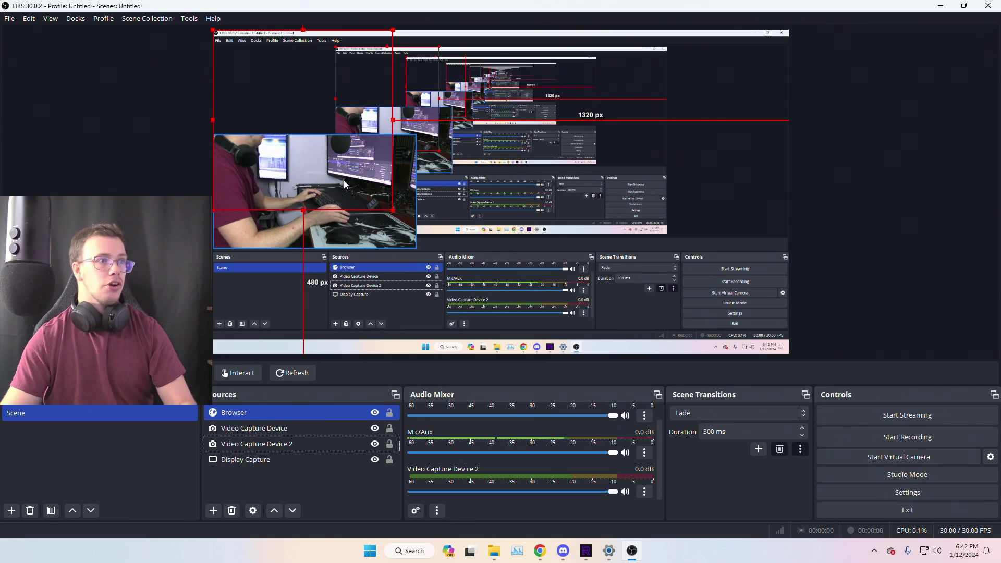
# Step: Move the Browser source to about 270 px from the canvas's right edge and 130 px from its top, and test BotRix's Followers alert
pyautogui.moveTo(344, 184); pyautogui.dragTo(660, 223)
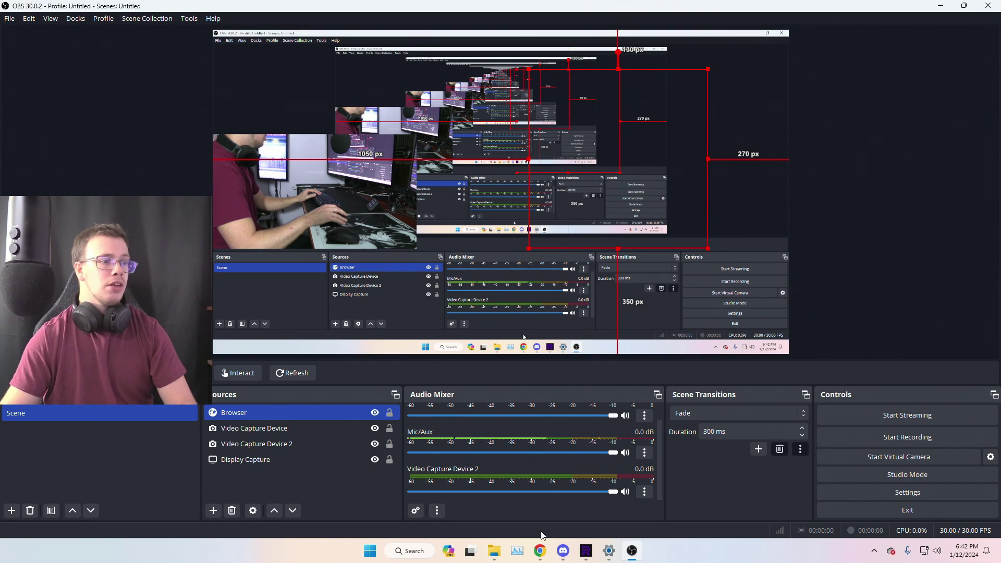
pyautogui.click(539, 551)
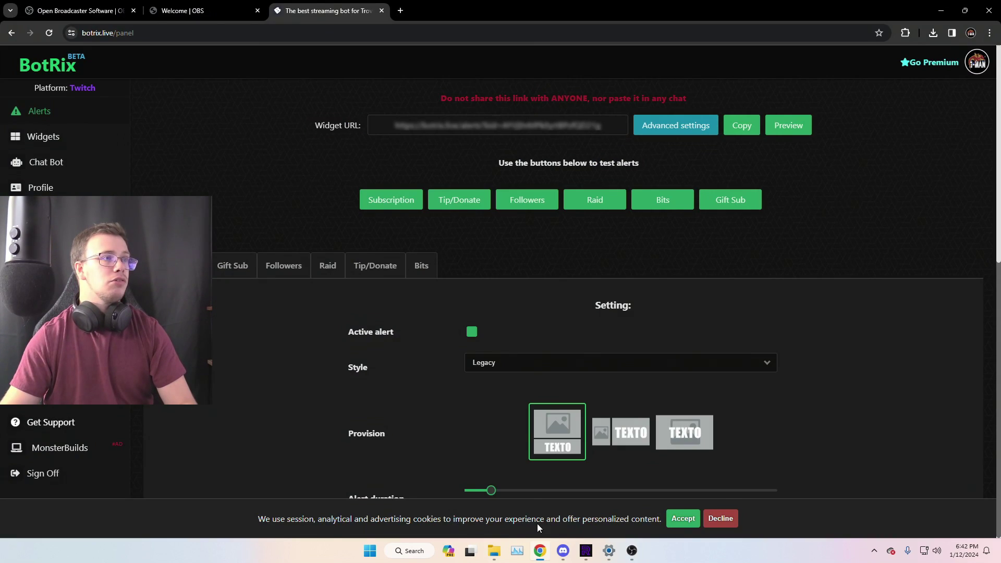
pyautogui.click(539, 208)
pyautogui.click(631, 552)
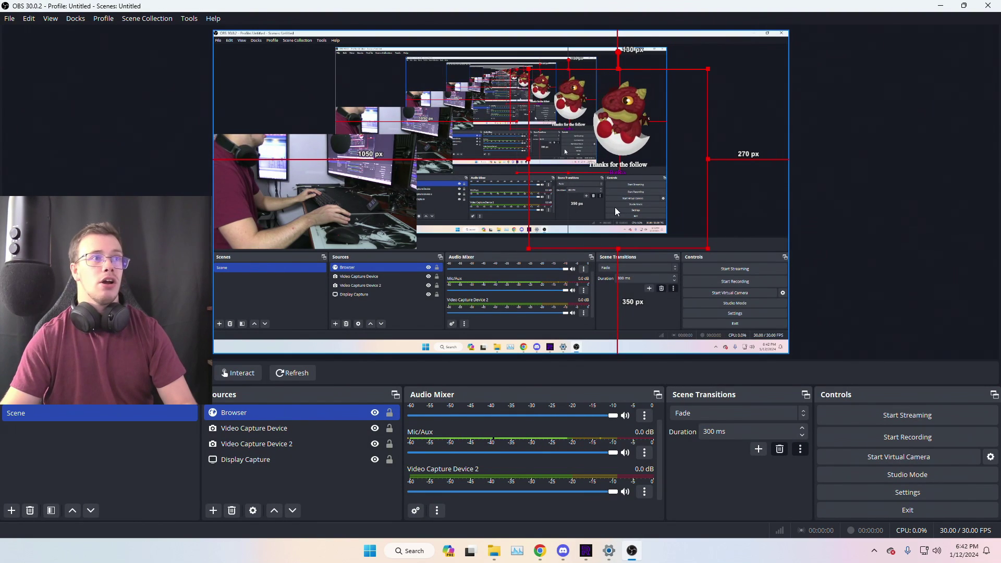
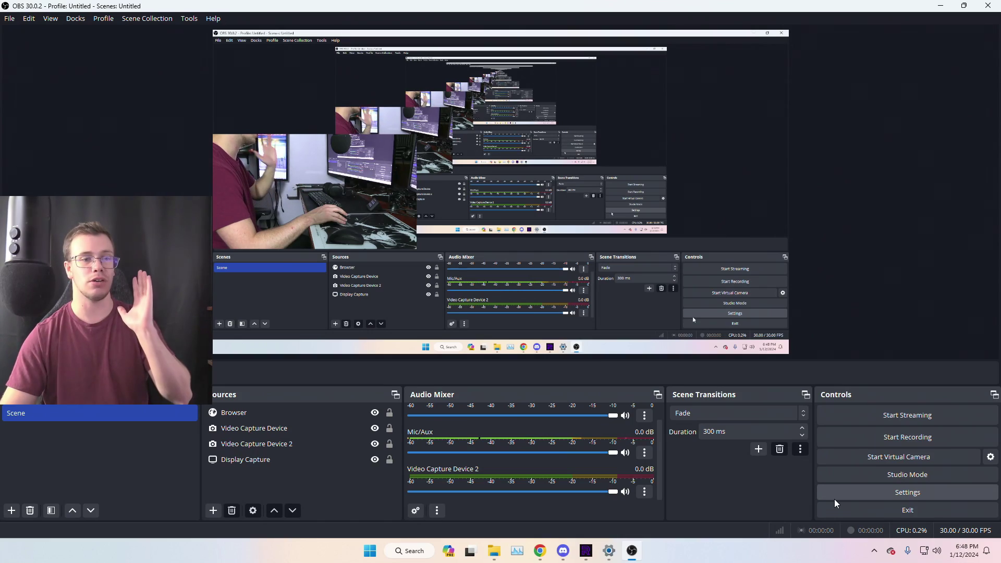
# Step: In the output settings, choose Advanced mode with the NVIDIA NVENC H.264 streaming video encoder, and select the bitrate value for editing
pyautogui.click(834, 498)
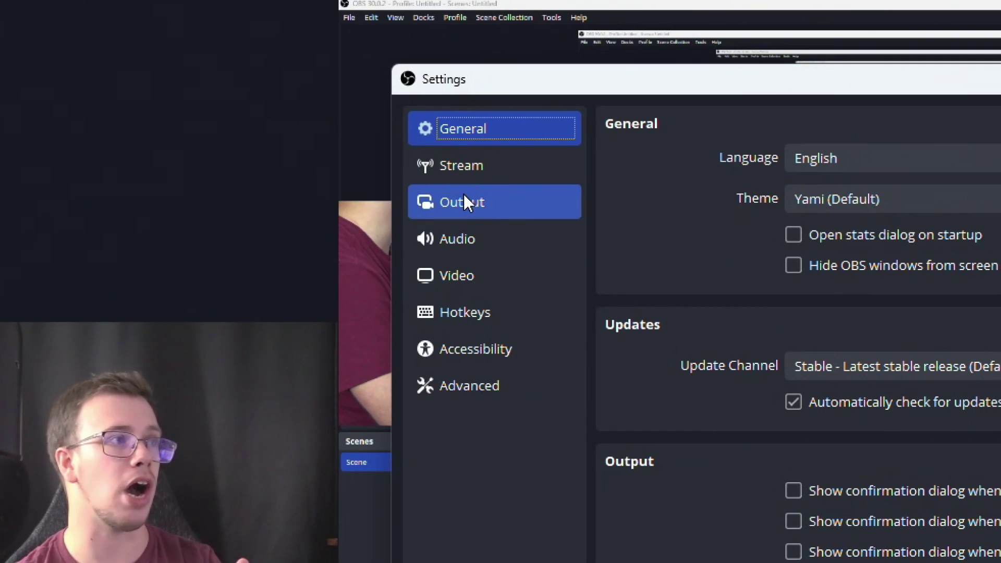
pyautogui.click(464, 196)
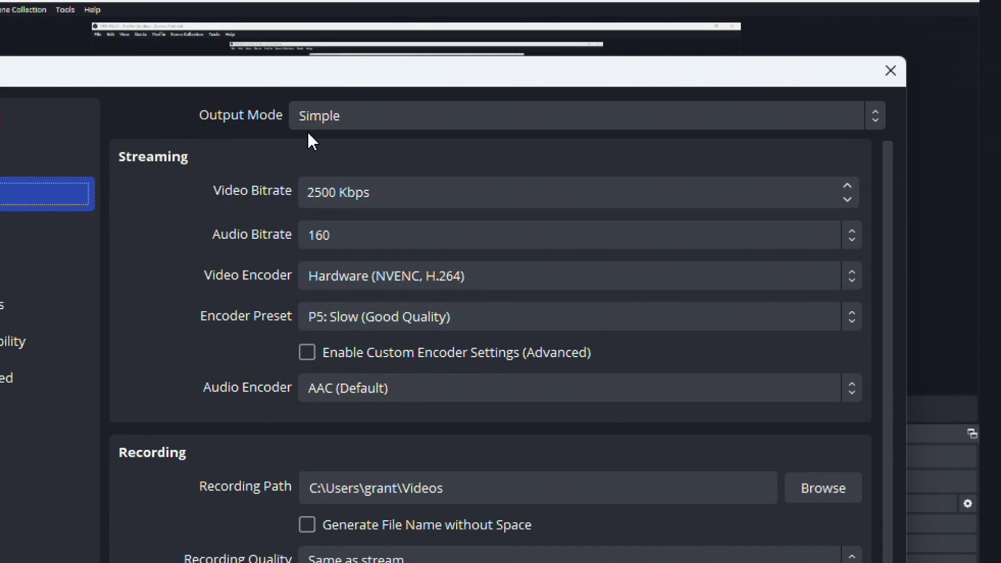
pyautogui.click(350, 118)
pyautogui.click(334, 157)
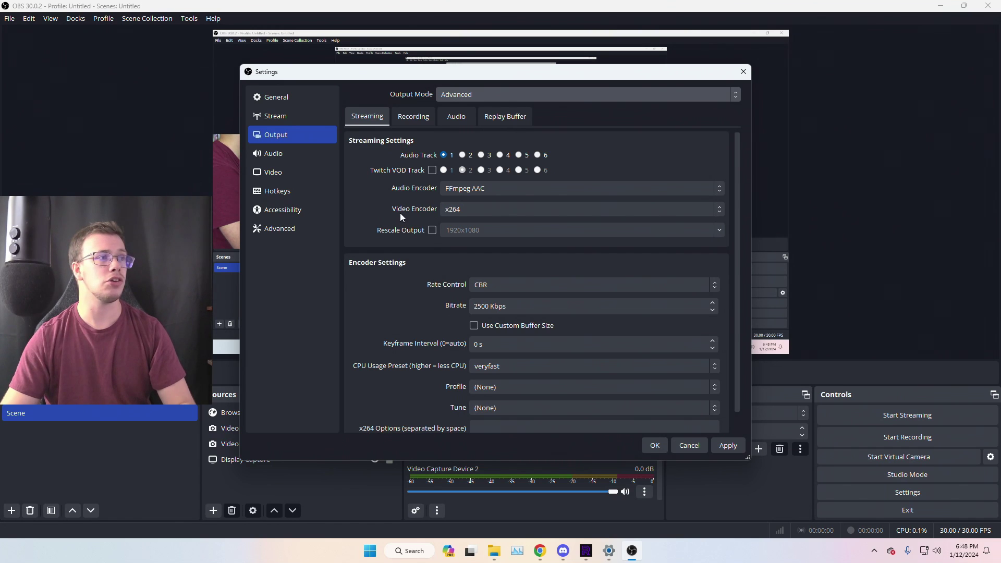
pyautogui.click(474, 207)
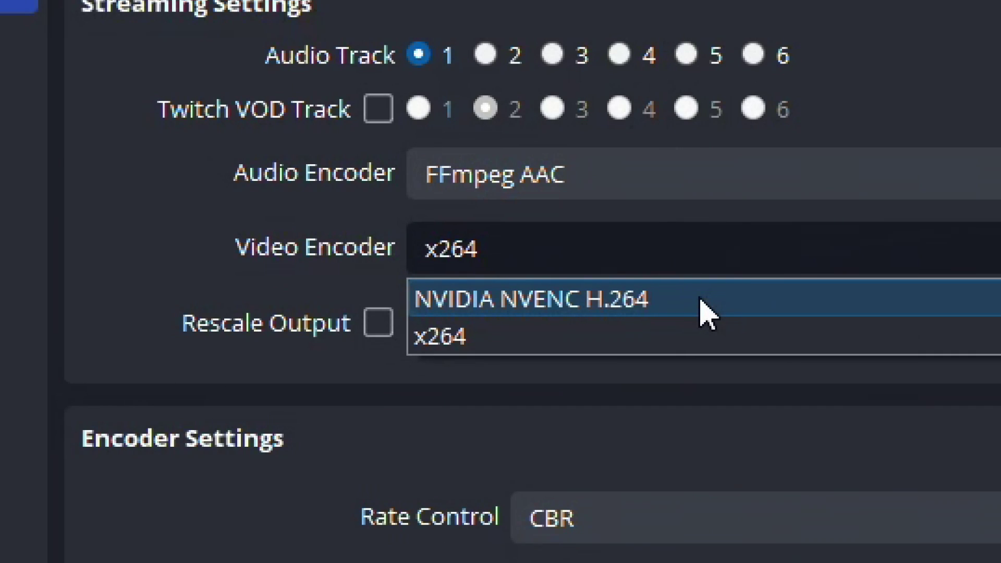
pyautogui.click(604, 299)
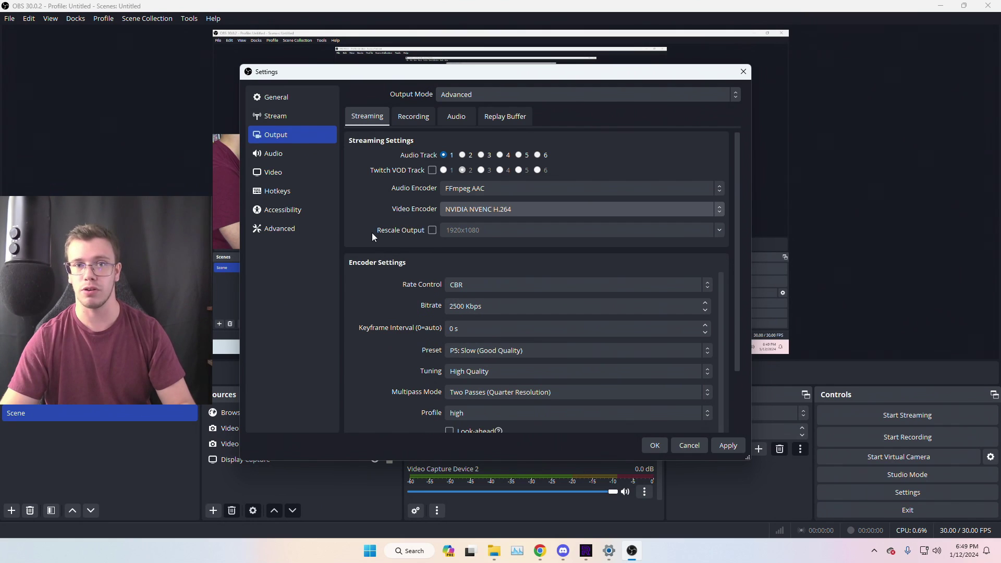
pyautogui.scroll(-1, 352, 244)
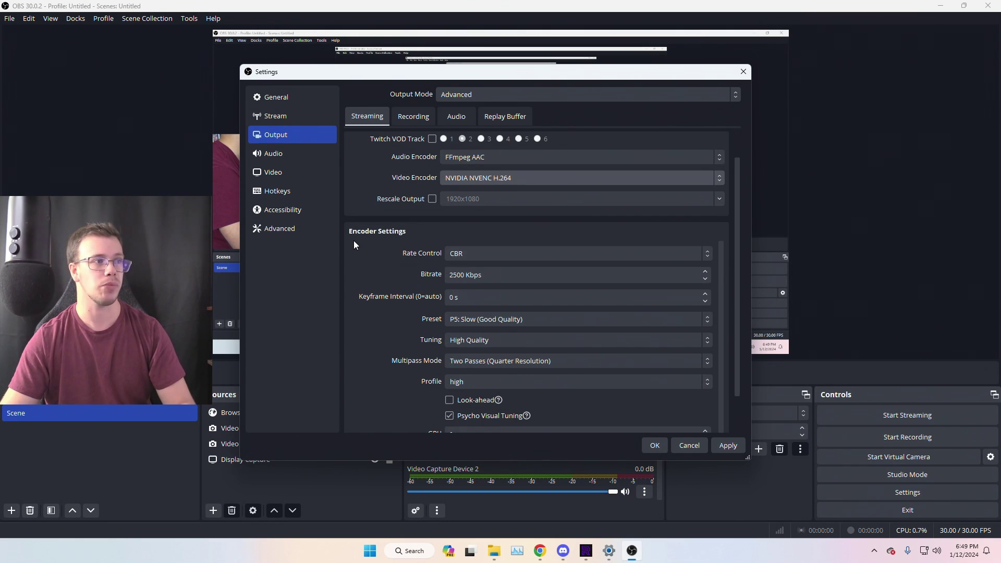
pyautogui.tripleClick(466, 272)
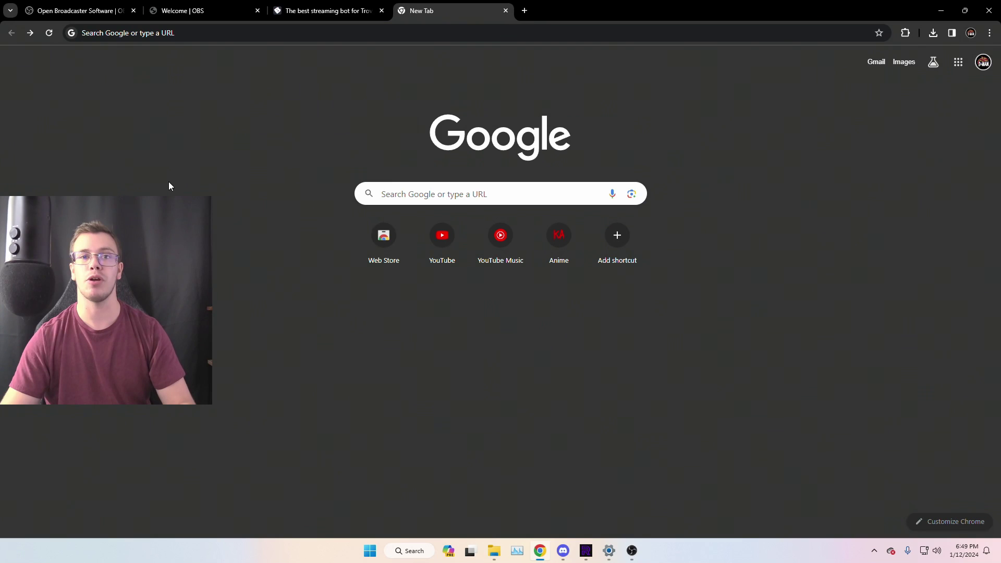
# Step: Switch to Chrome, search Google for "speed test", run the internet speed test and check the upload speed
pyautogui.click(407, 196)
pyautogui.write('sp')
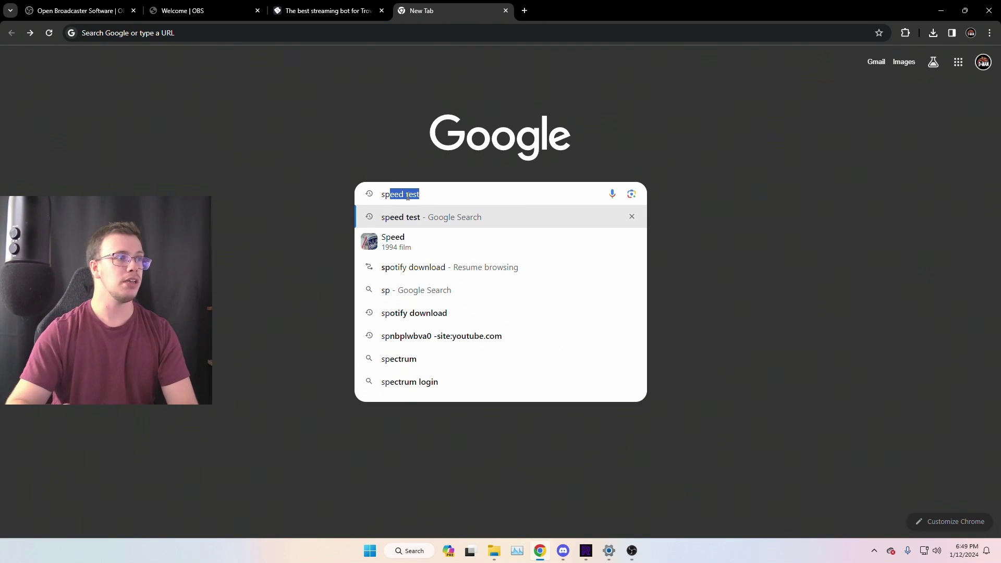
pyautogui.press('Return')
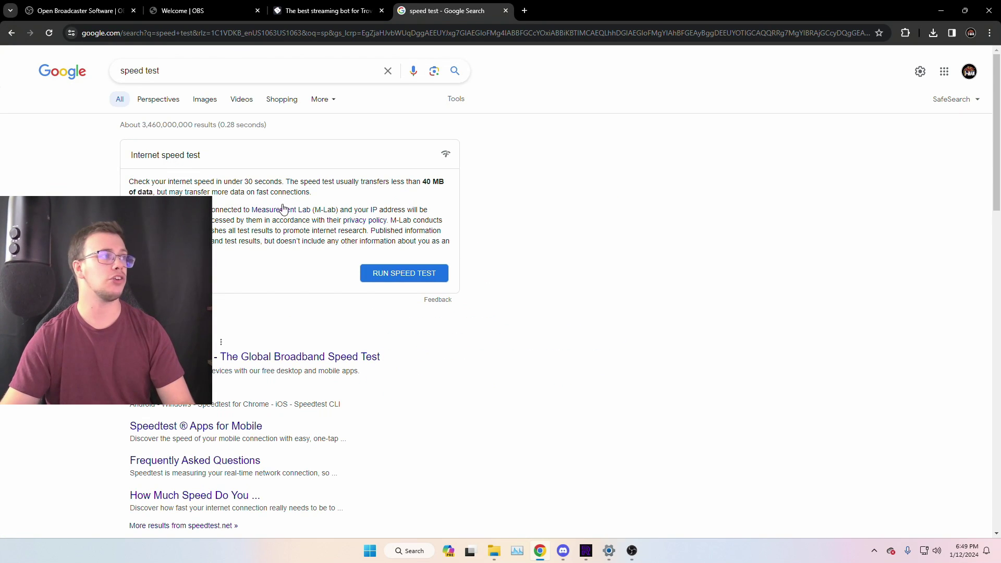
pyautogui.tripleClick(151, 158)
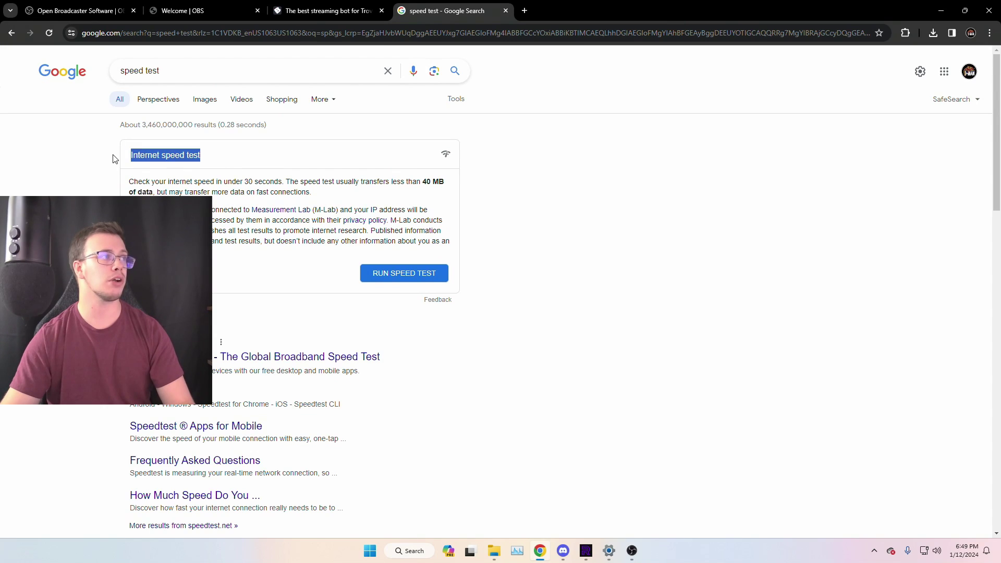
pyautogui.click(400, 274)
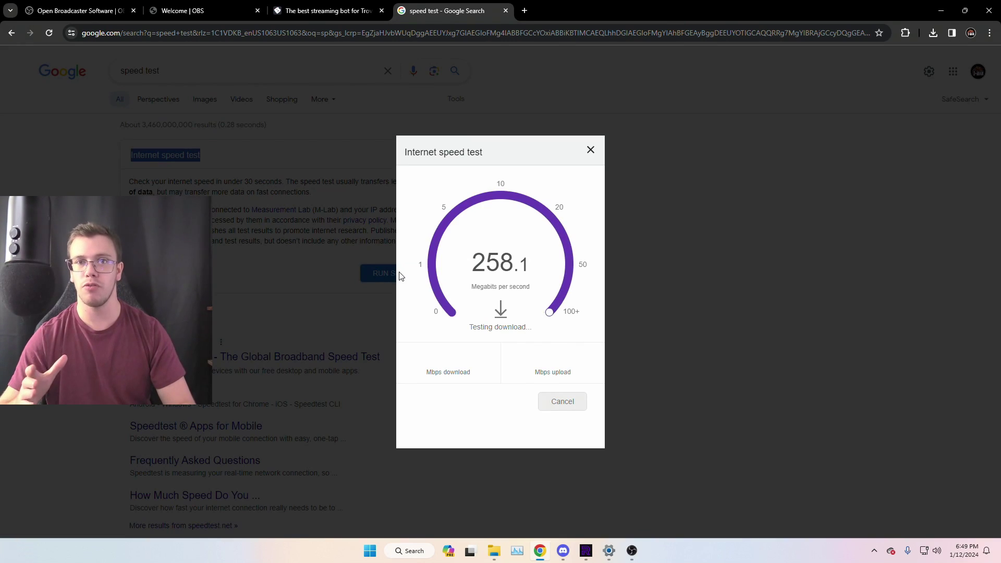
pyautogui.moveTo(572, 375); pyautogui.dragTo(549, 377)
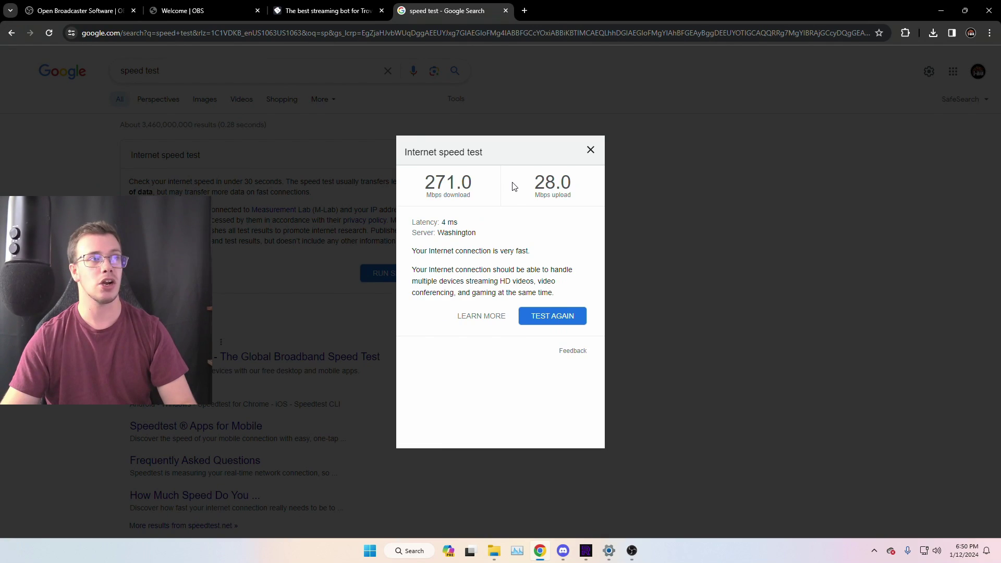
pyautogui.moveTo(515, 187); pyautogui.dragTo(570, 187)
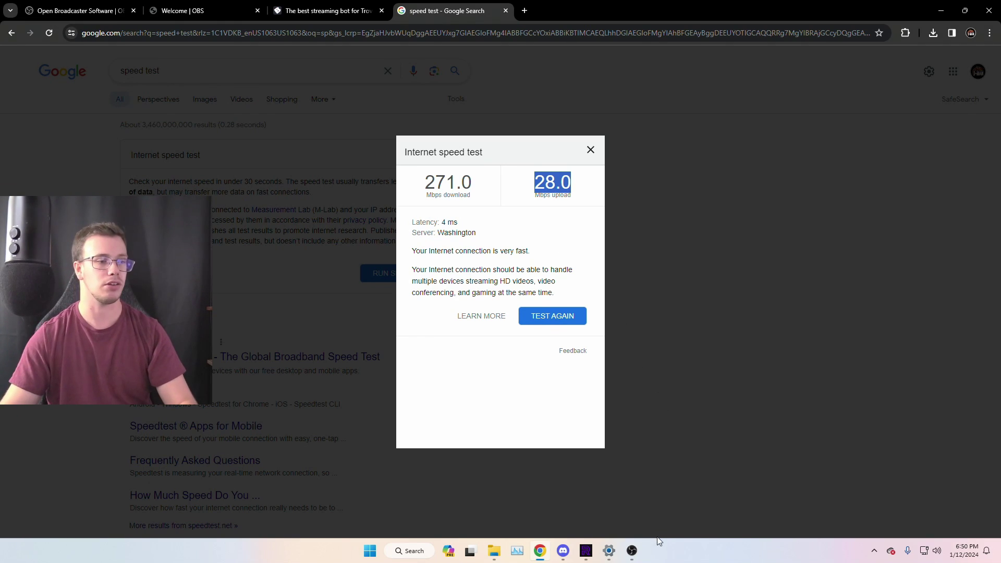
# Step: Switch back to OBS Studio, set the streaming bitrate to 6000 Kbps and read the explanation of the Look-ahead option
pyautogui.click(637, 556)
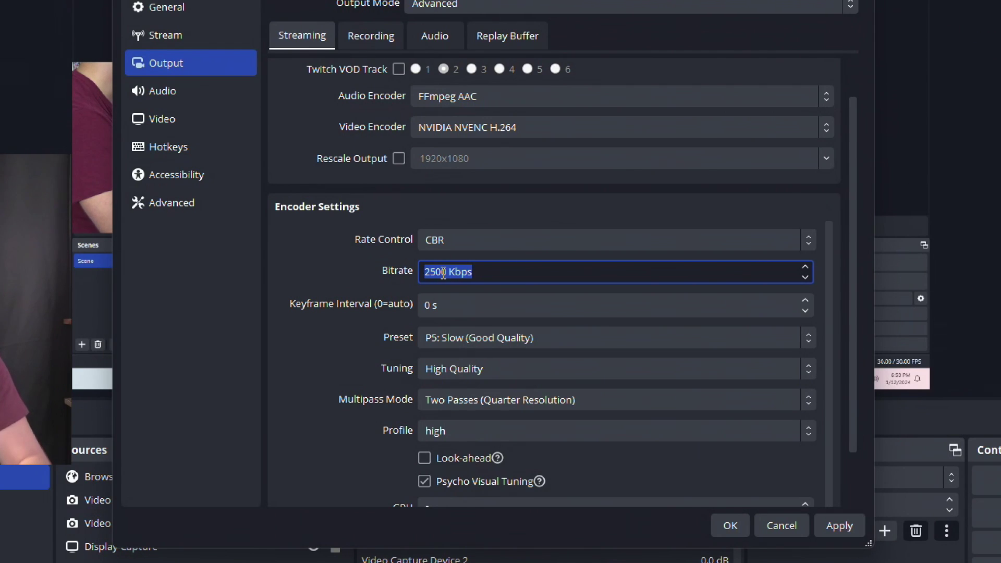
pyautogui.write('6000')
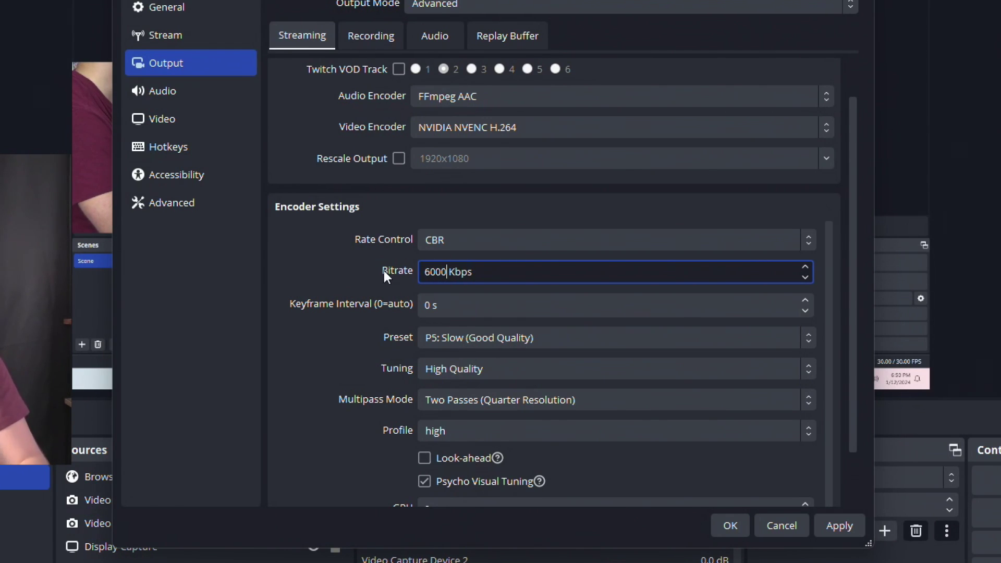
pyautogui.click(360, 273)
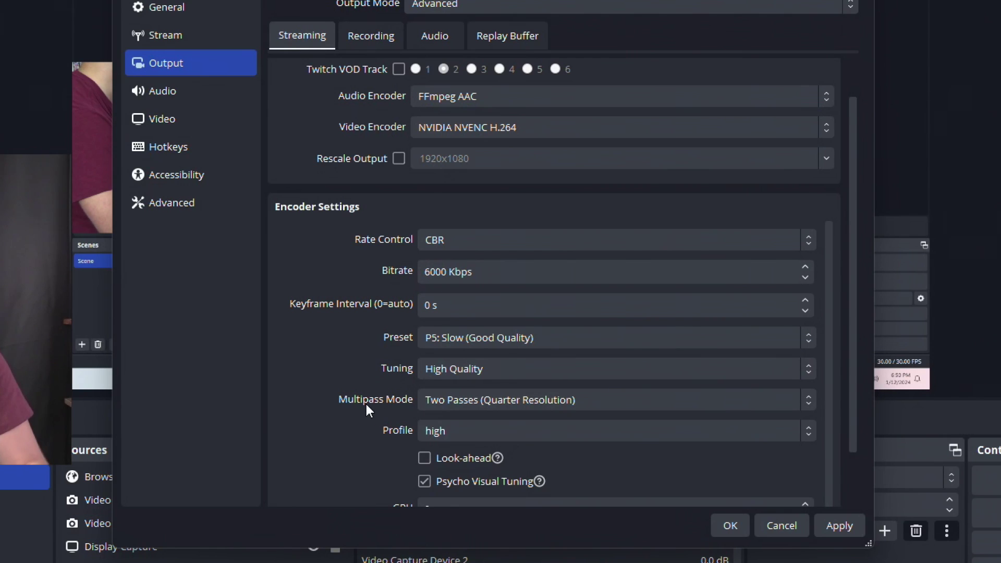
pyautogui.scroll(-2, 406, 407)
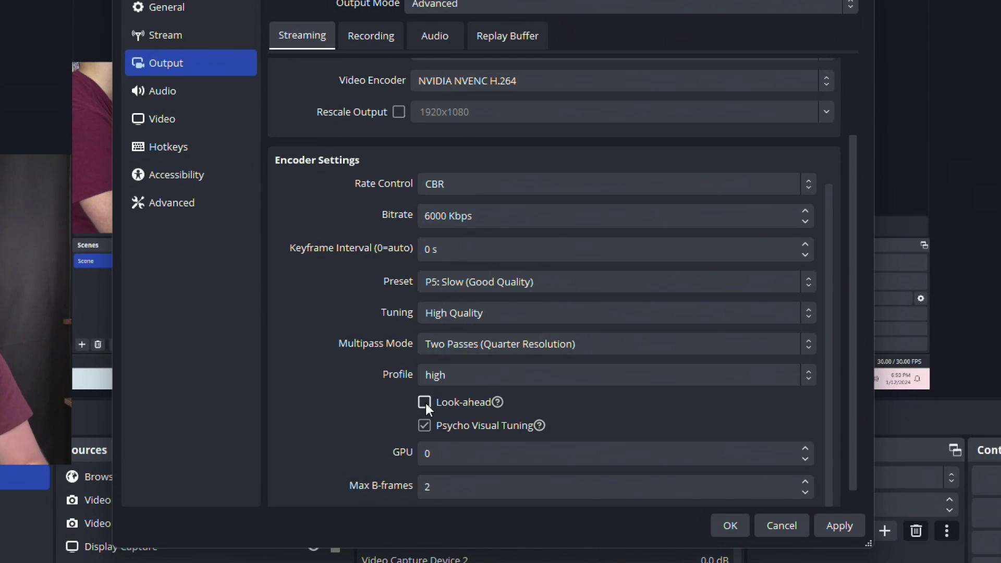
pyautogui.moveTo(424, 403)
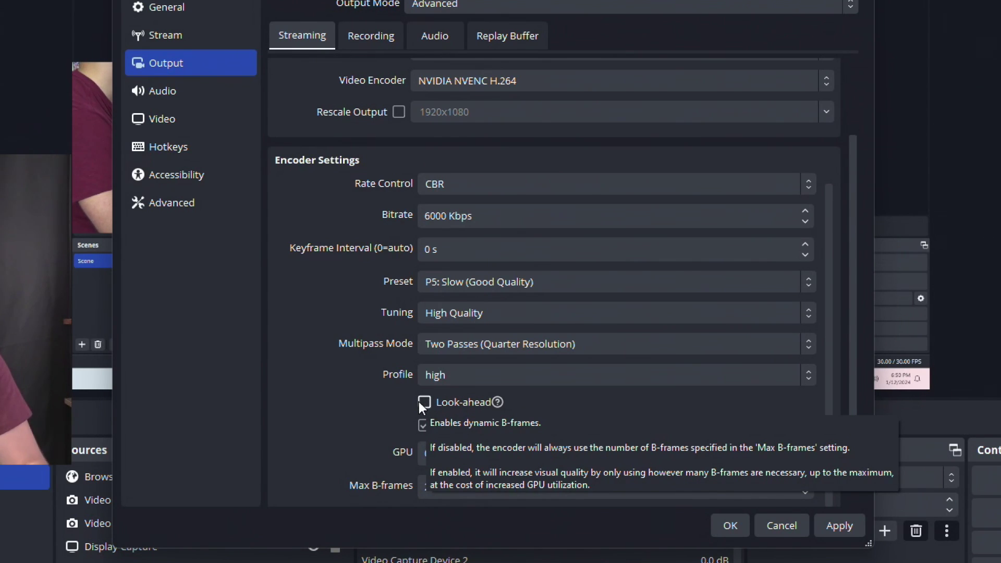
pyautogui.click(424, 404)
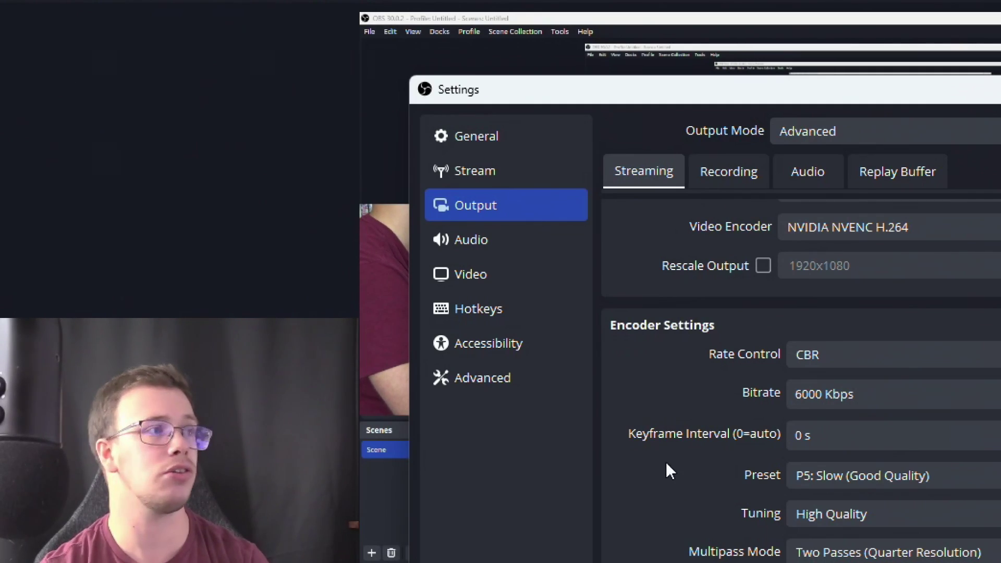
# Step: In the video settings, set the Output (Scaled) Resolution to 1920x1080 and the common FPS value to 60
pyautogui.click(550, 283)
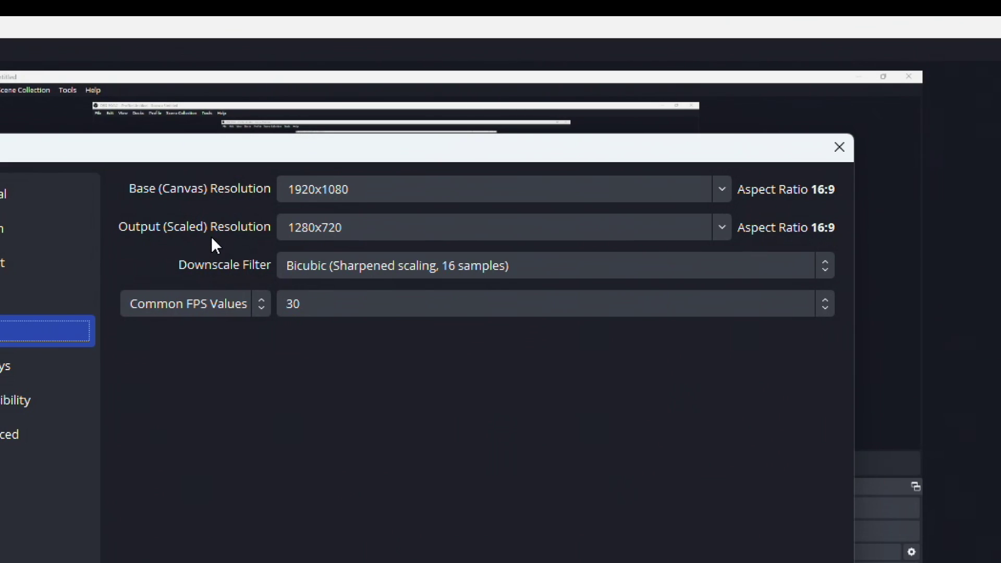
pyautogui.click(309, 229)
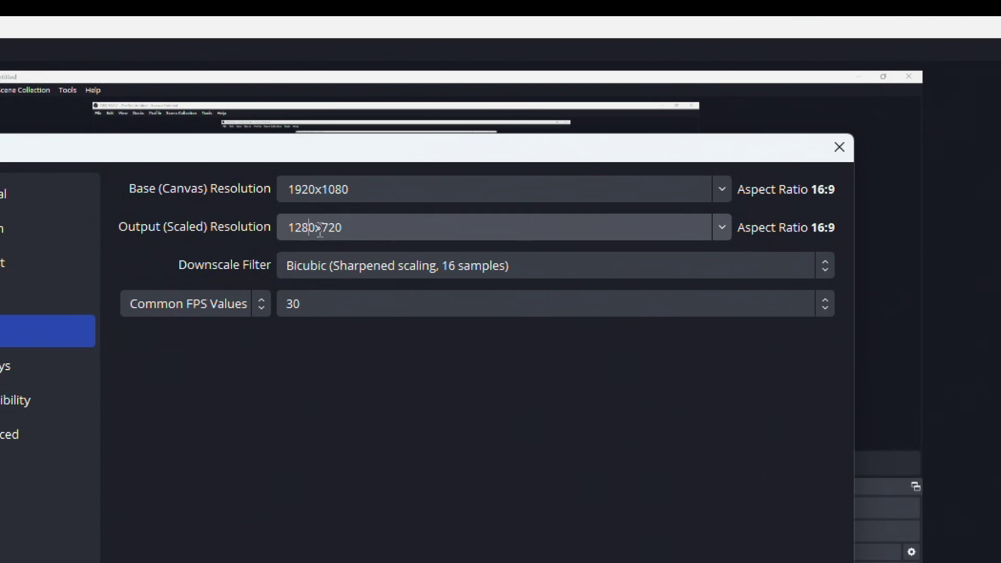
pyautogui.click(723, 230)
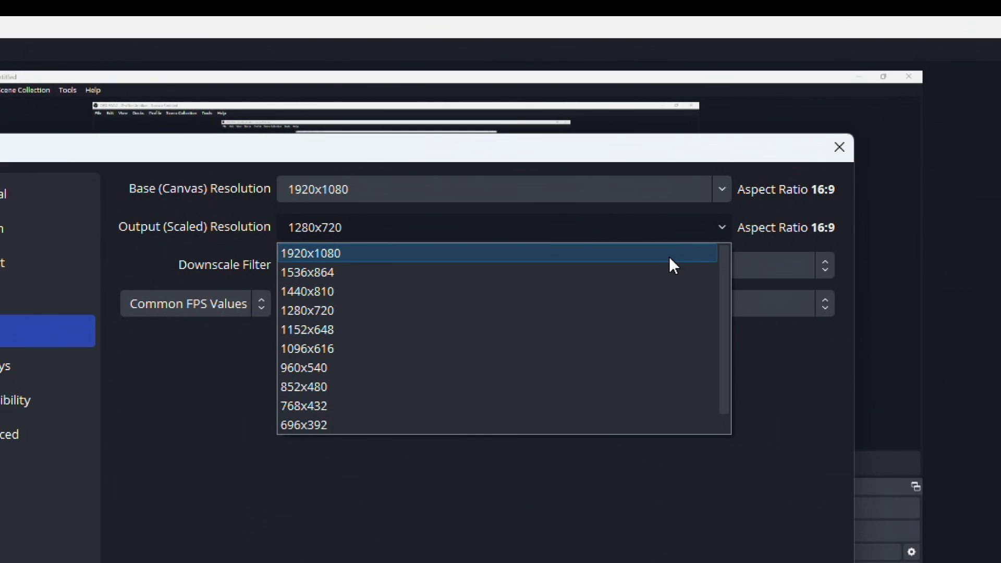
pyautogui.click(671, 254)
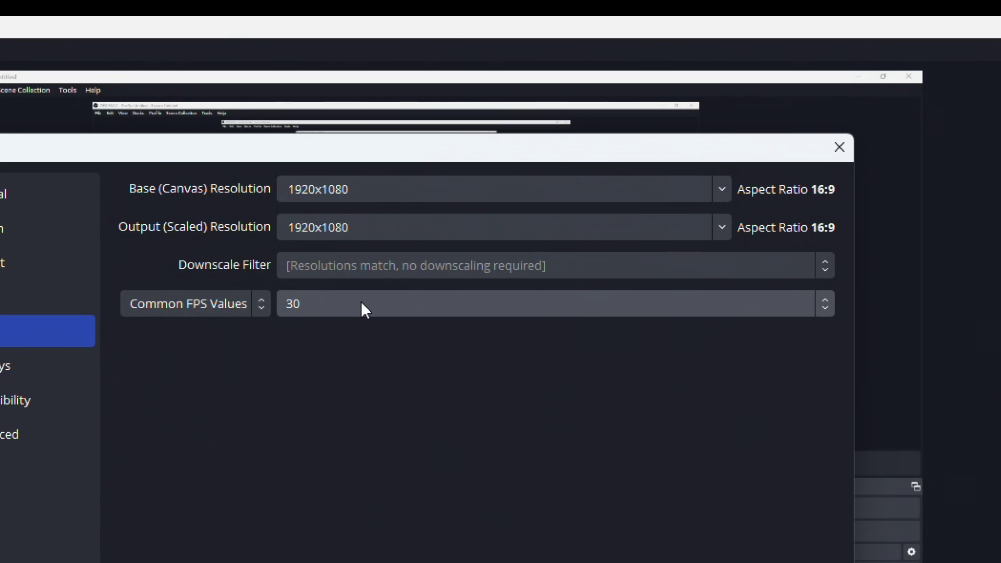
pyautogui.click(326, 303)
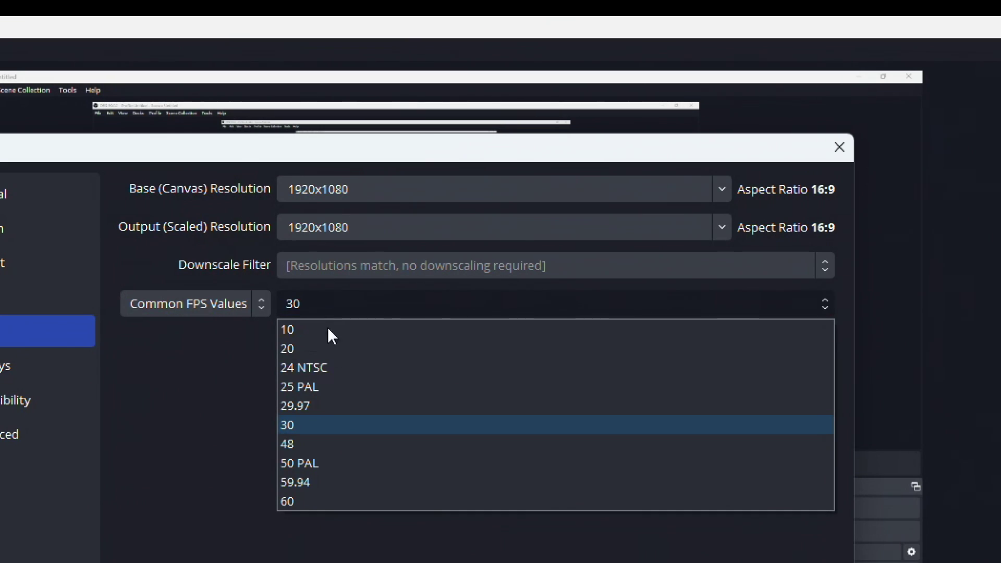
pyautogui.click(324, 502)
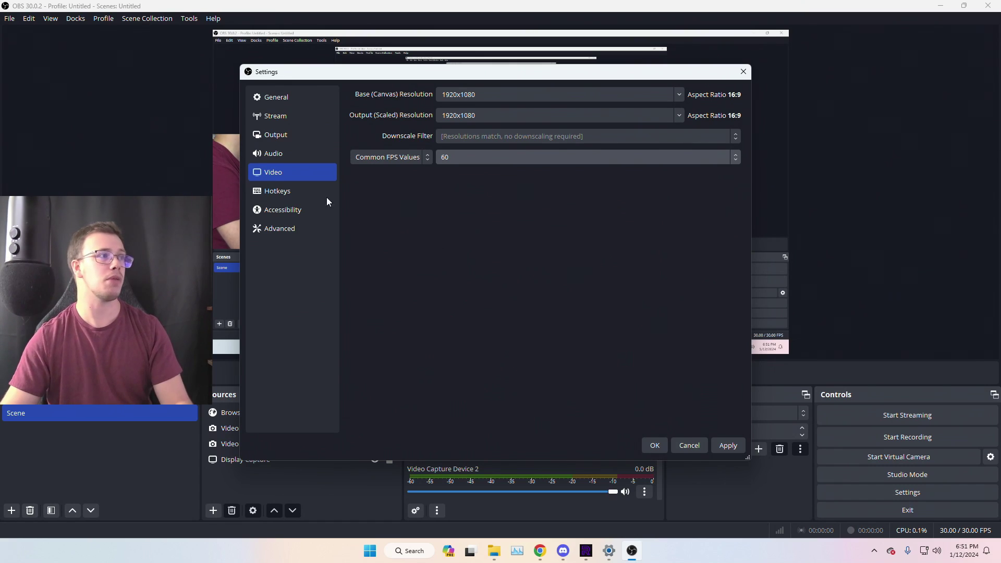
# Step: Set the video Output (Scaled) Resolution to 1280x720 with the Lanczos (Sharpened scaling, 36 samples) downscale filter
pyautogui.click(286, 135)
pyautogui.click(292, 173)
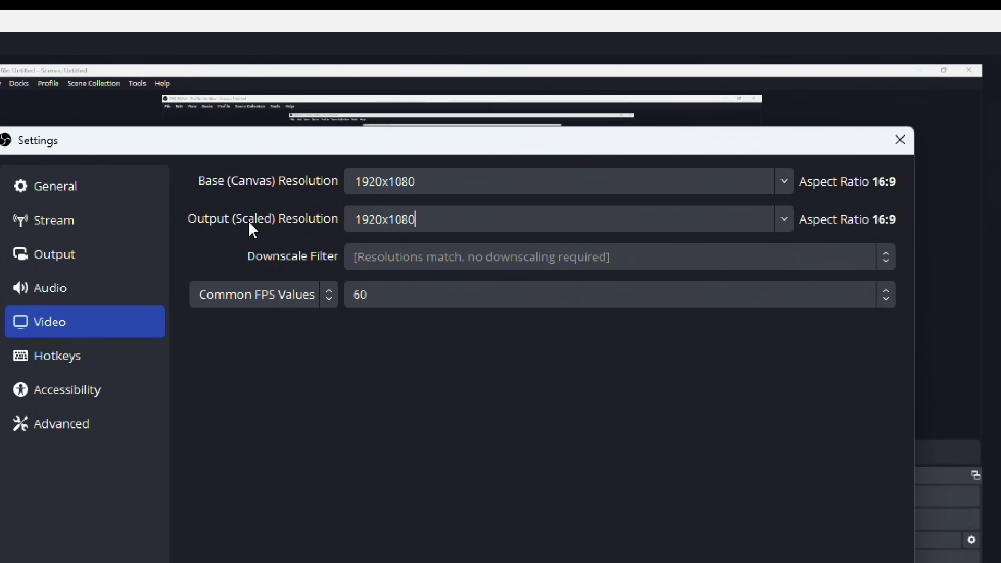
pyautogui.click(787, 219)
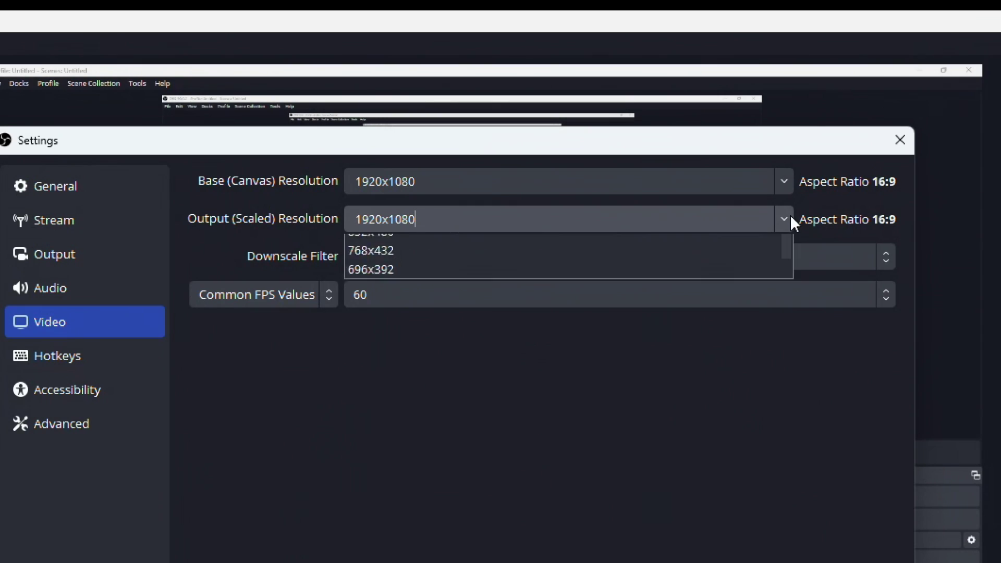
pyautogui.click(600, 303)
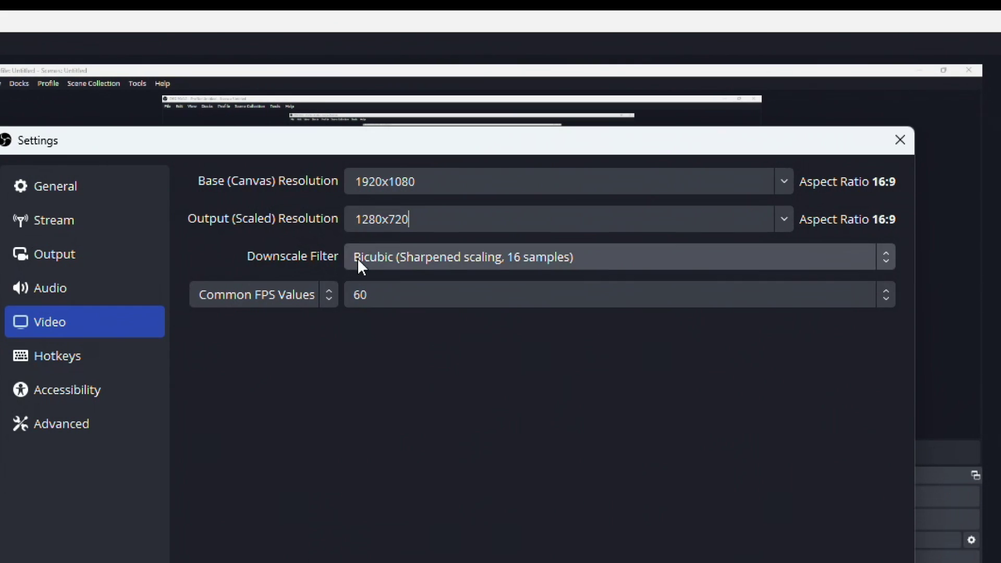
pyautogui.click(881, 258)
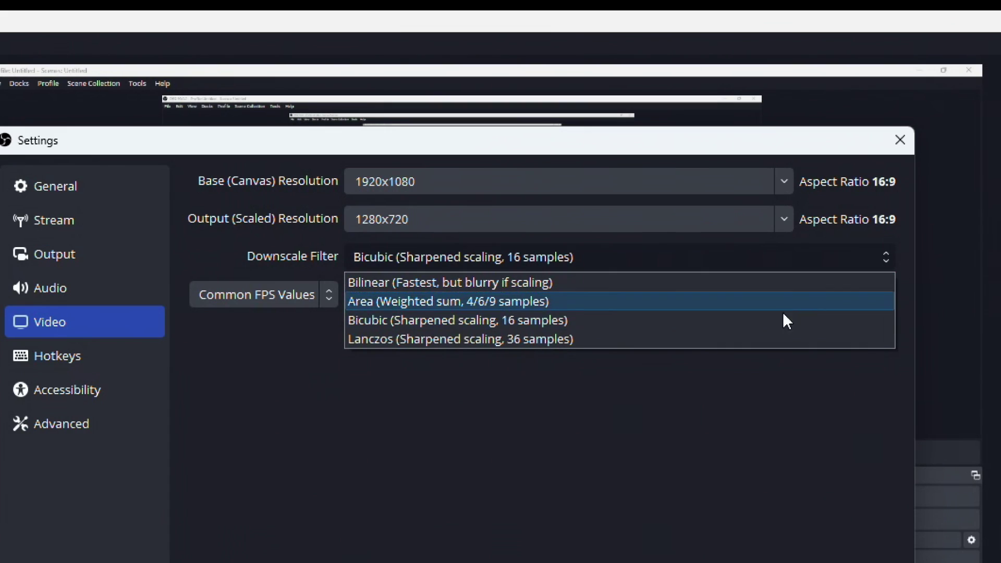
pyautogui.click(559, 340)
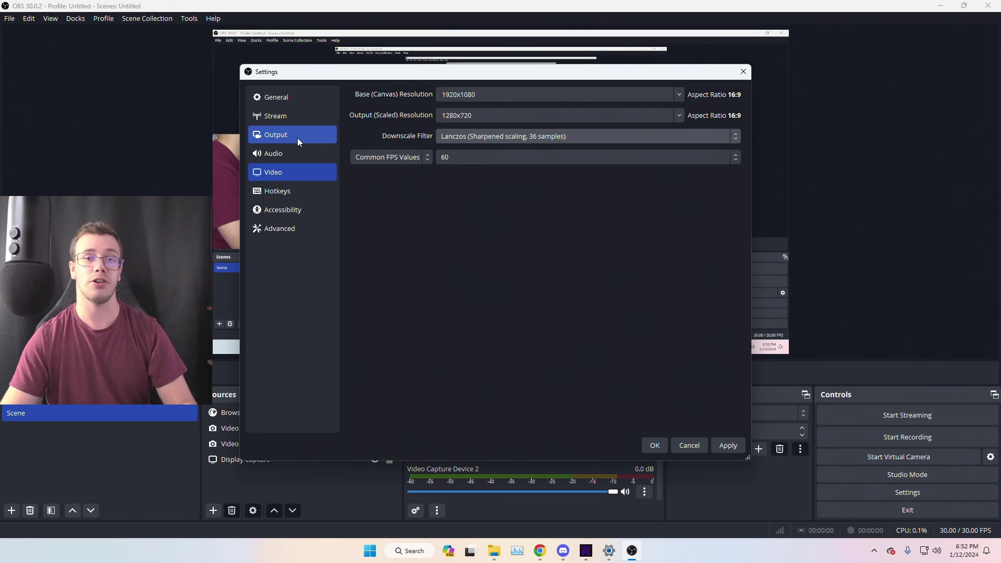
# Step: Return to the output settings and set the streaming bitrate to 4500 Kbps
pyautogui.click(297, 137)
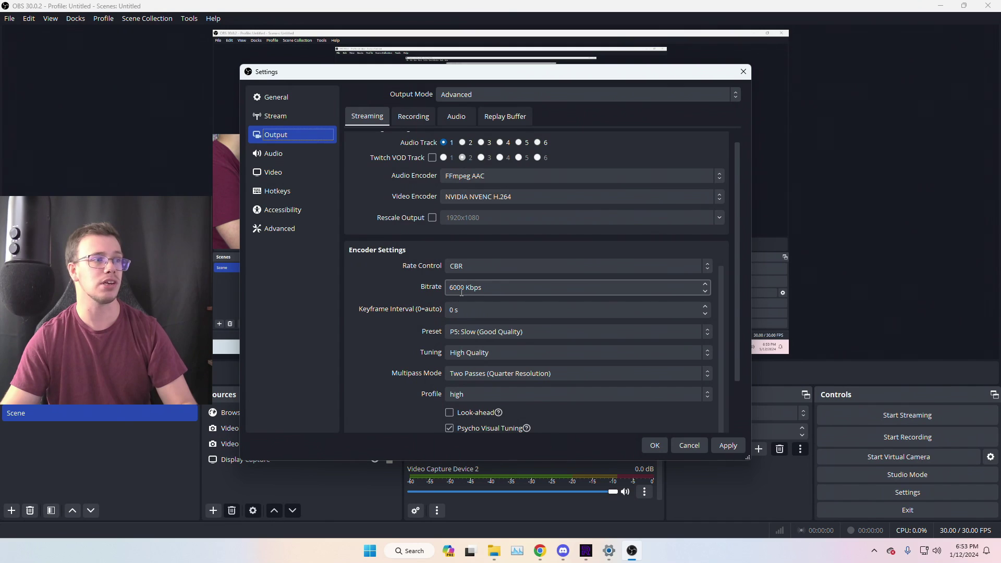
pyautogui.moveTo(463, 290); pyautogui.dragTo(435, 286)
pyautogui.write('45')
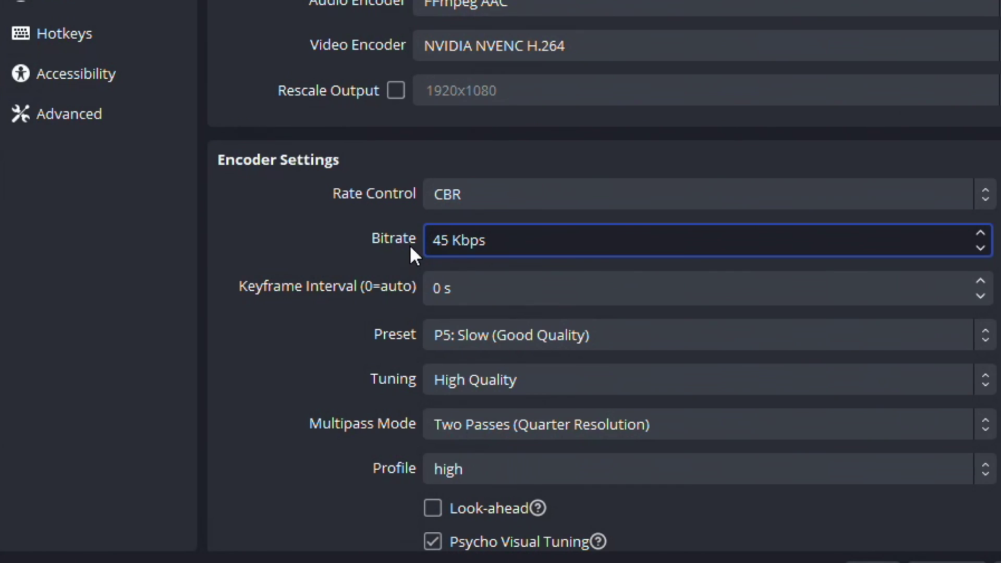
pyautogui.write('00')
pyautogui.click(302, 236)
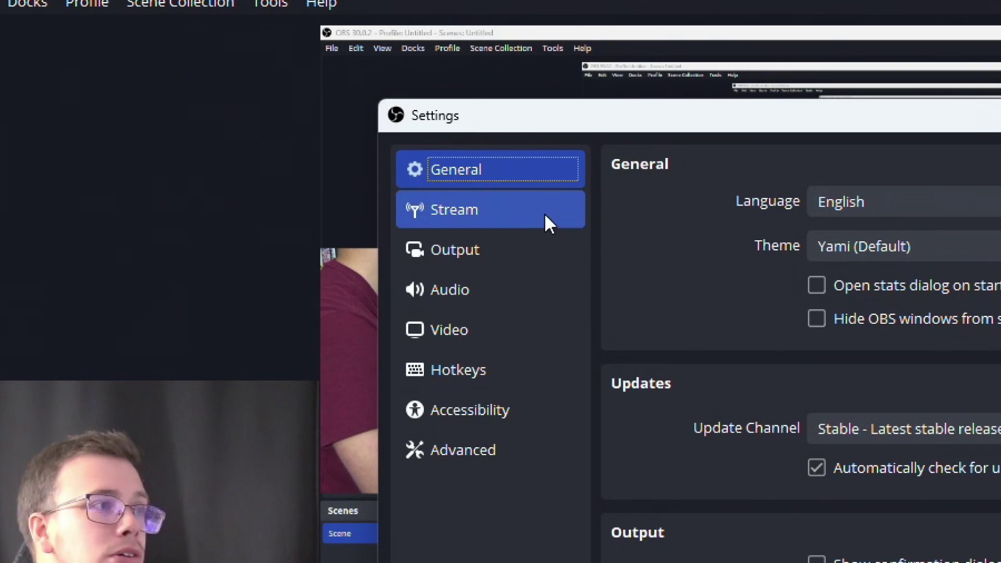
# Step: Open the stream settings and set the Service to Custom..., ready for a server and stream key
pyautogui.click(317, 117)
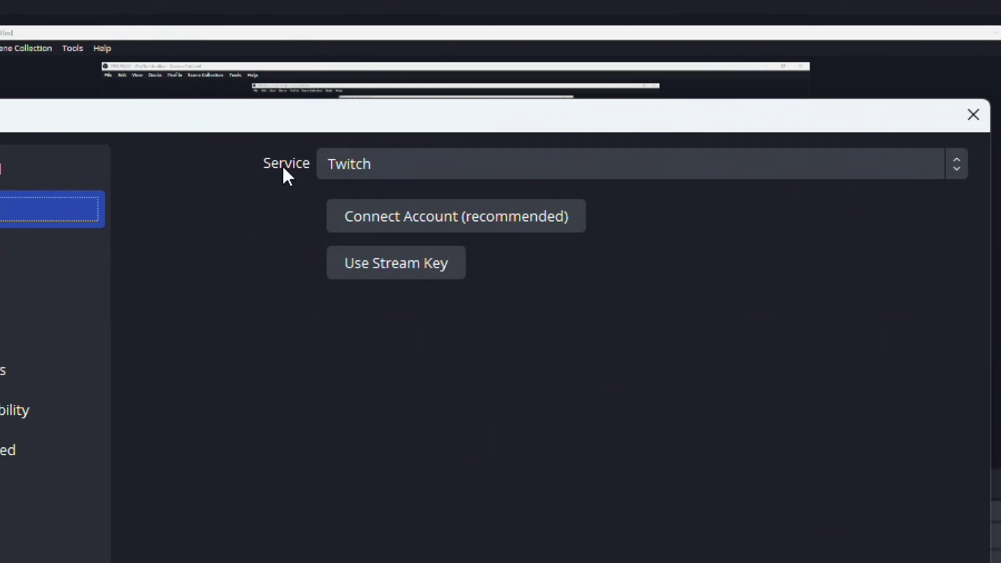
pyautogui.click(837, 170)
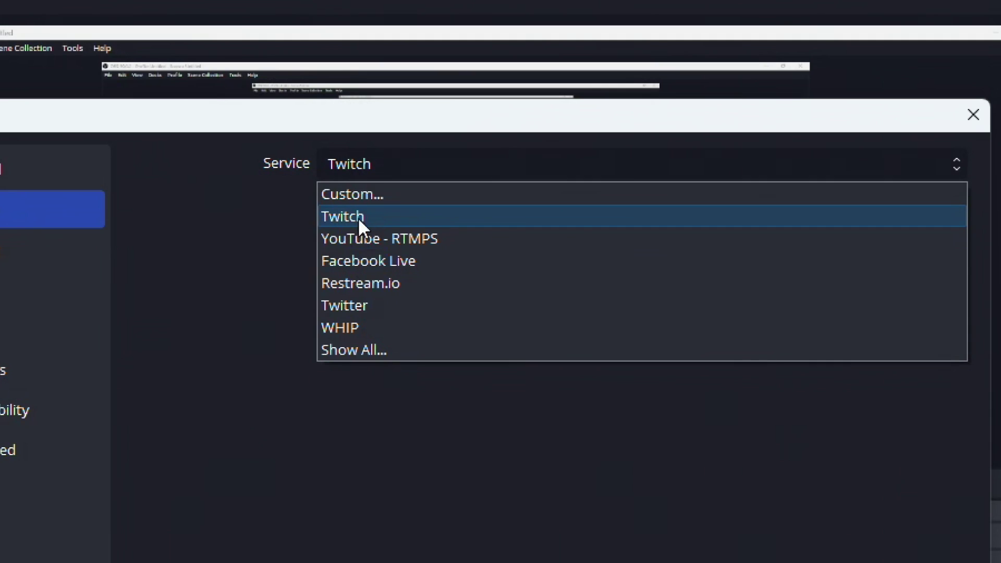
pyautogui.click(353, 194)
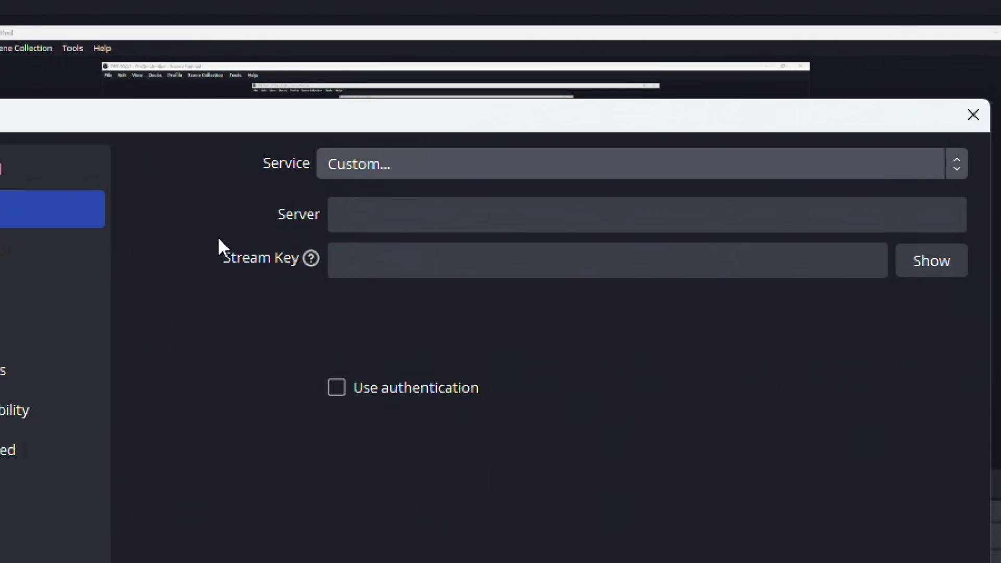
pyautogui.click(352, 215)
pyautogui.click(355, 262)
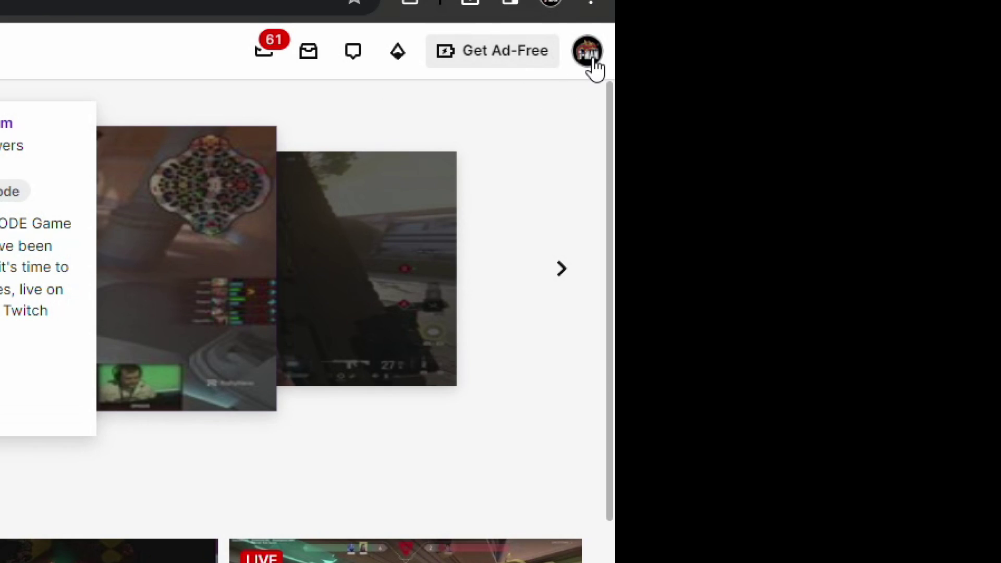
# Step: On Twitch, open the Creator Dashboard's stream settings and copy the primary stream key
pyautogui.click(590, 57)
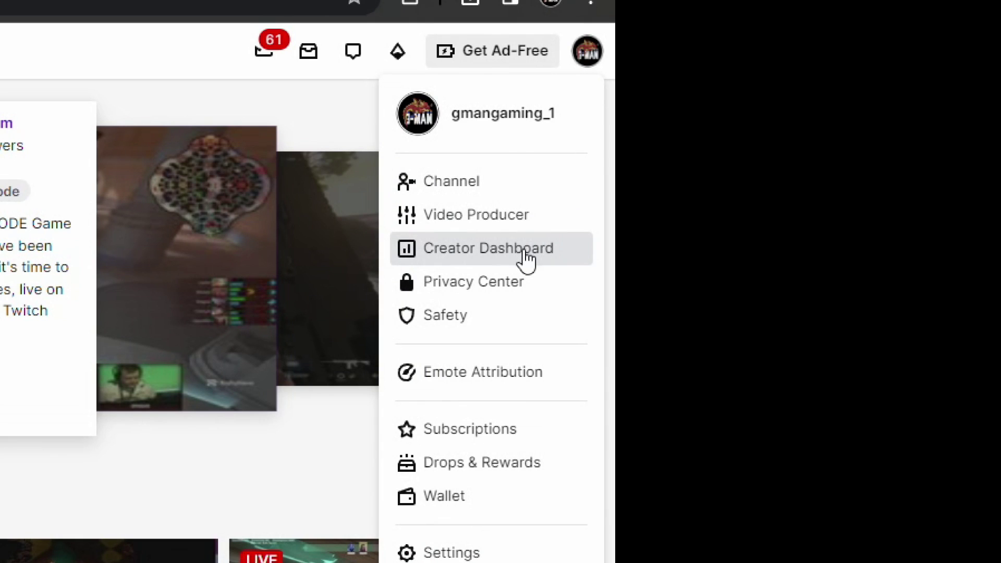
pyautogui.click(468, 255)
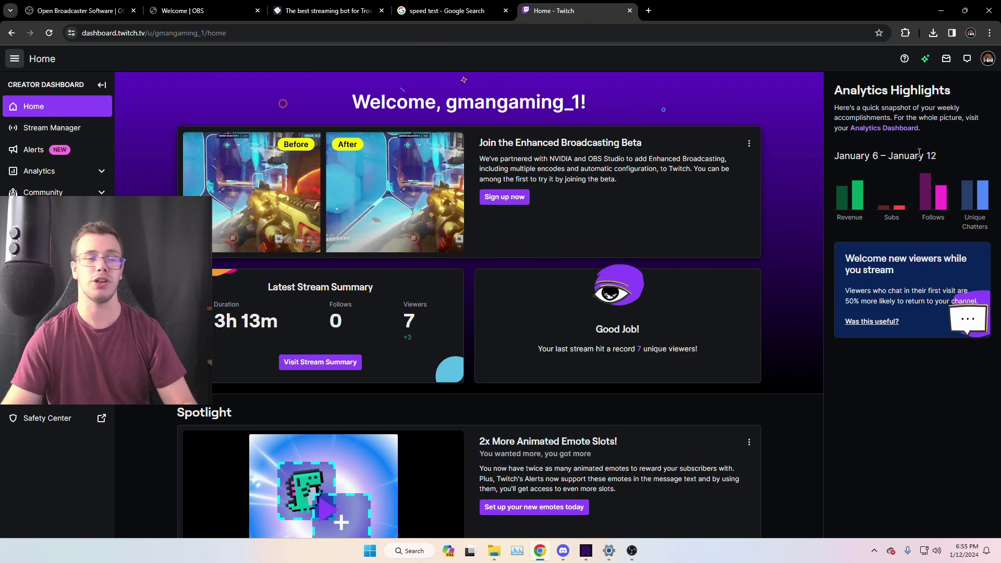
pyautogui.click(36, 268)
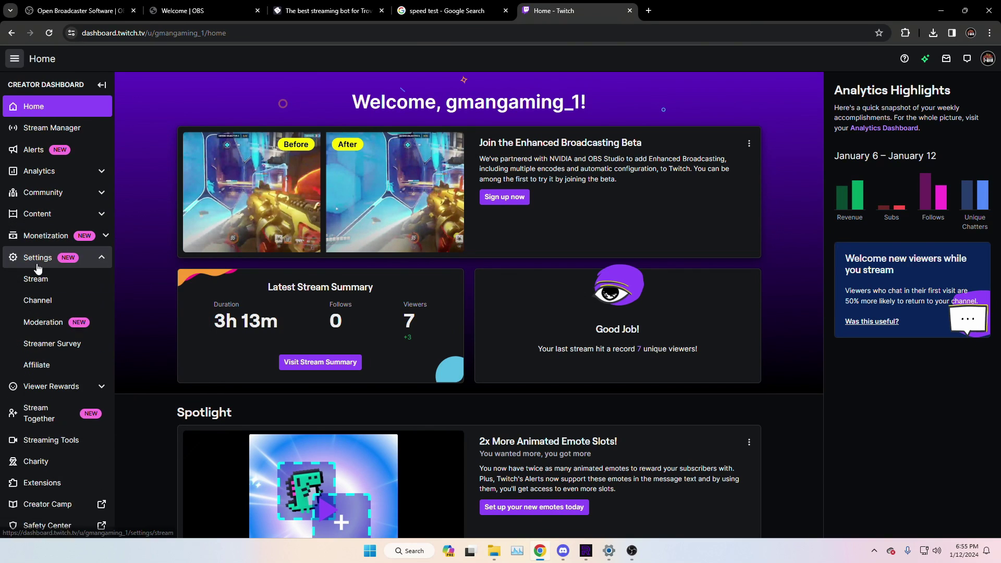
pyautogui.click(36, 280)
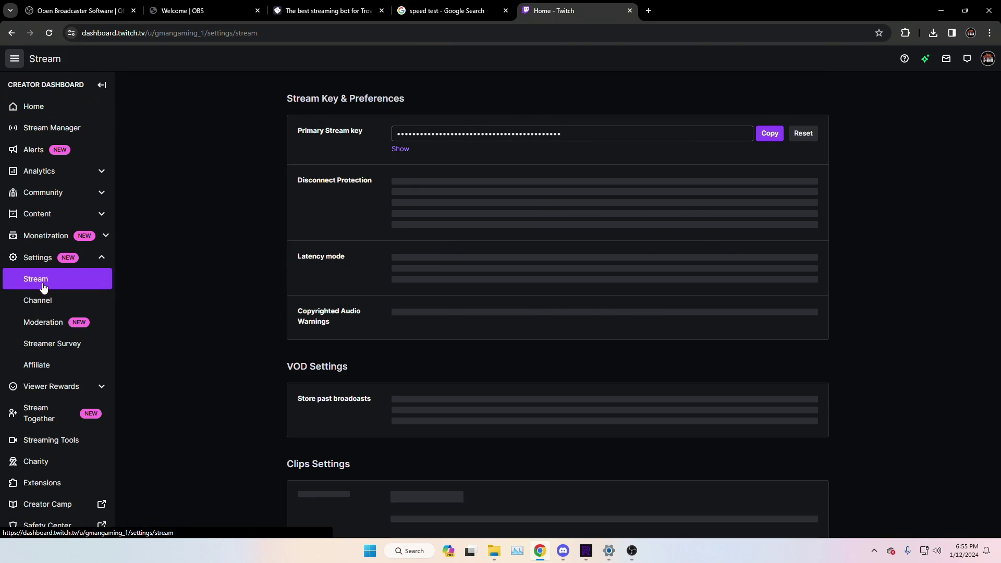
pyautogui.click(771, 135)
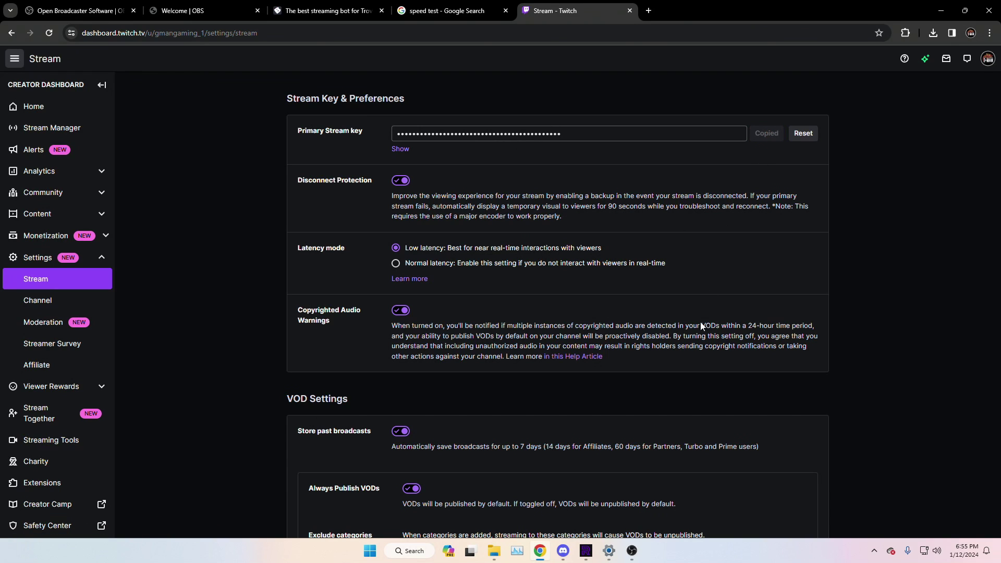
# Step: Switch back to OBS Studio and paste the Twitch stream key into the Stream Key field
pyautogui.click(633, 550)
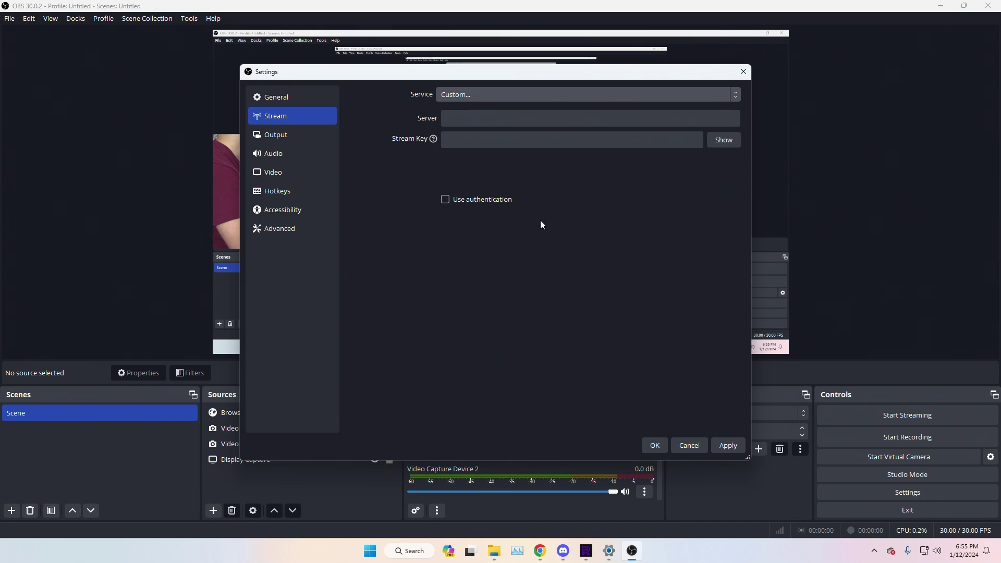
pyautogui.click(540, 142)
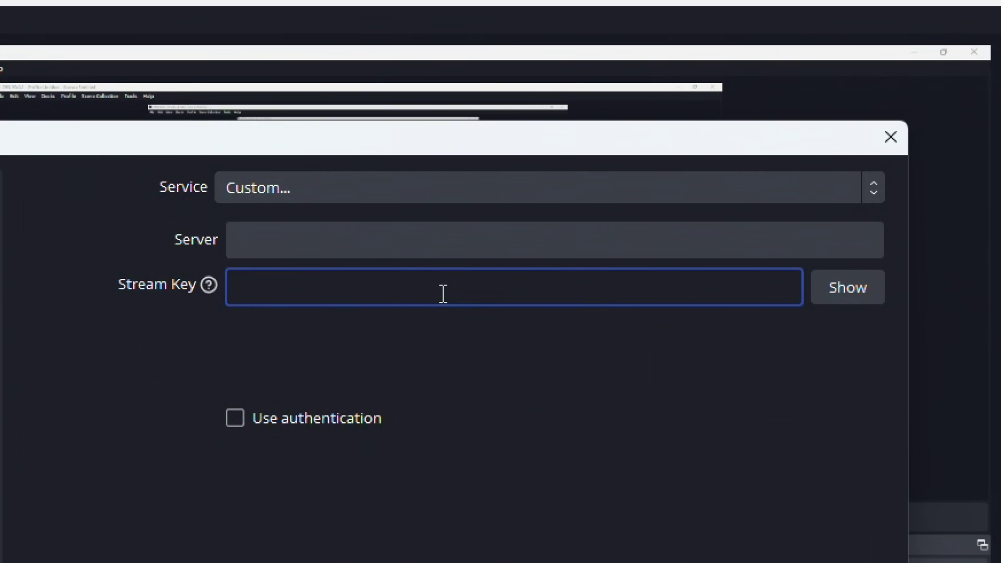
pyautogui.hotkey('ctrl', 'v')
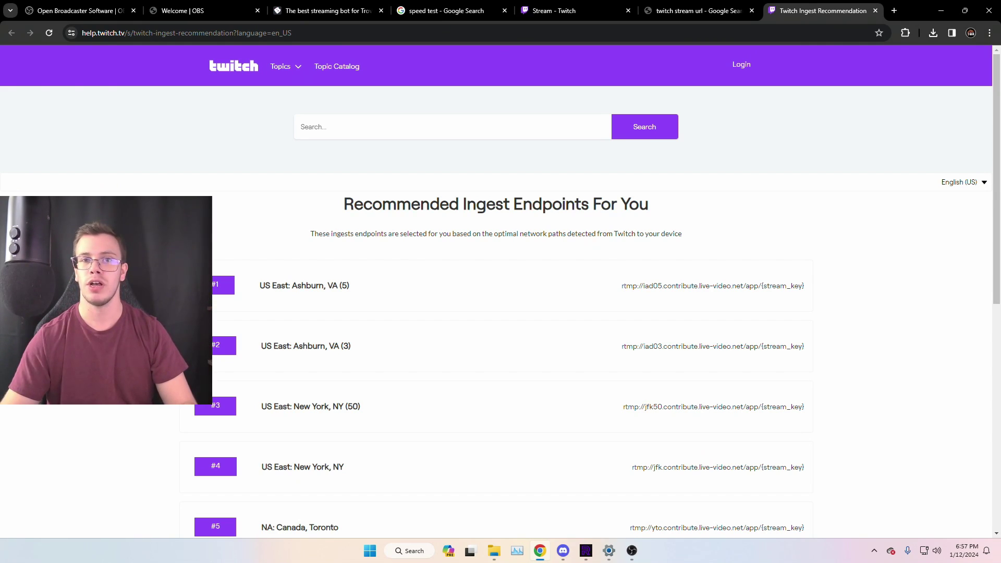
# Step: Copy the US East: Ashburn, VA (5) ingest URL from Twitch's recommended endpoints and enter it as the Server in OBS Studio
pyautogui.scroll(-1, 501, 292)
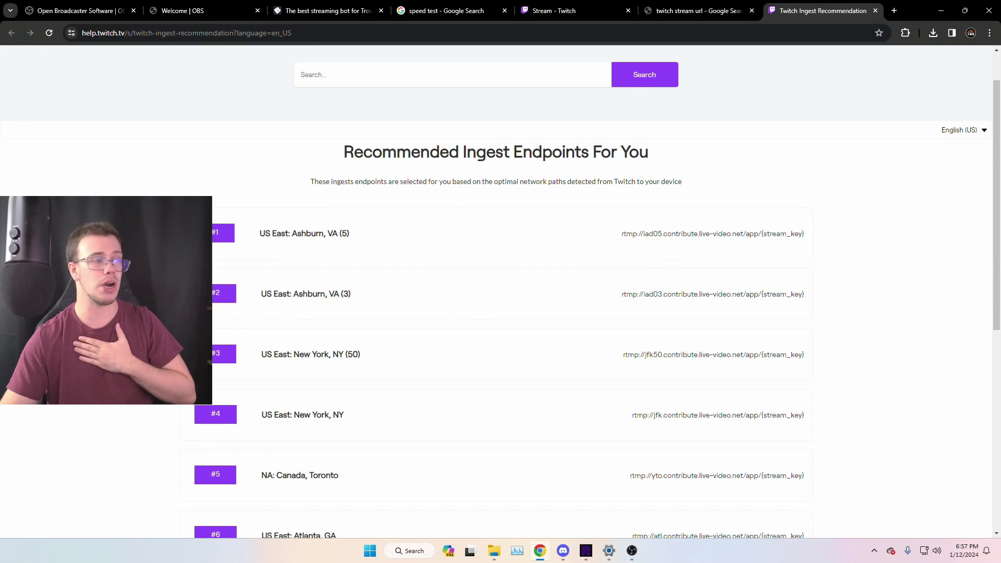
pyautogui.scroll(-3, 500, 292)
pyautogui.scroll(1, 501, 292)
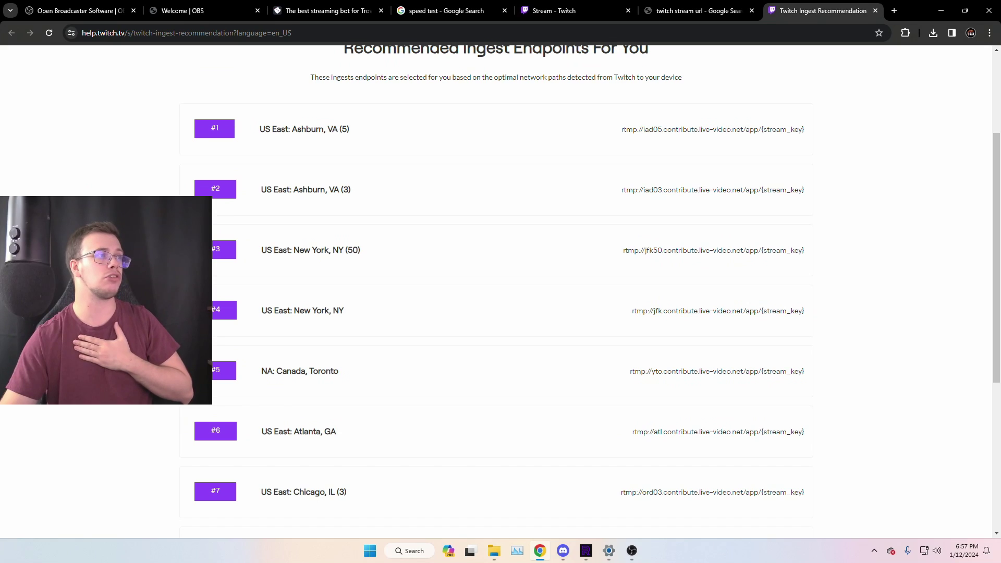
pyautogui.moveTo(618, 137); pyautogui.dragTo(804, 140)
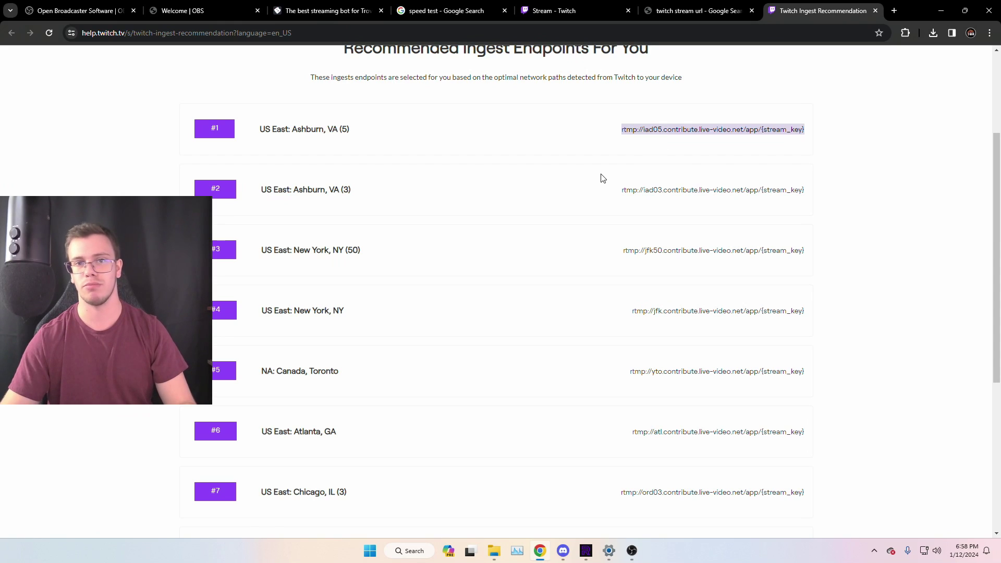
pyautogui.click(632, 550)
pyautogui.click(498, 126)
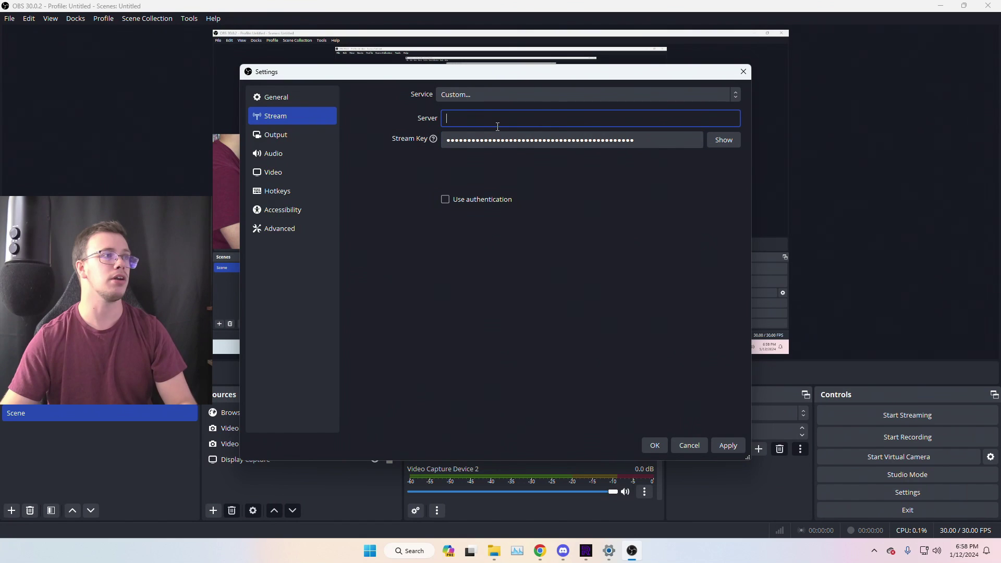
pyautogui.hotkey('ctrl', 'v')
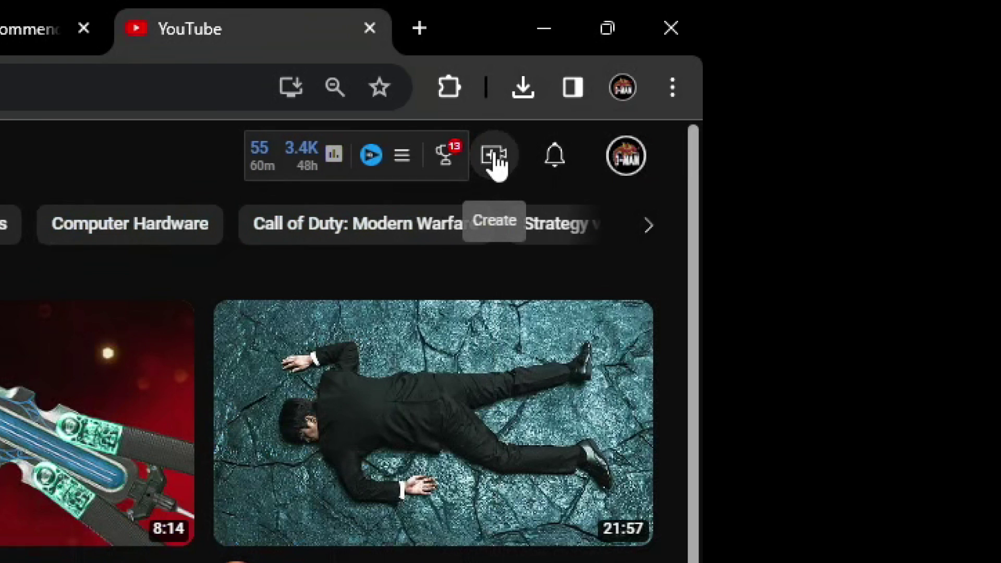
# Step: On YouTube, choose to go live and copy the stream key from the live streaming settings
pyautogui.click(495, 155)
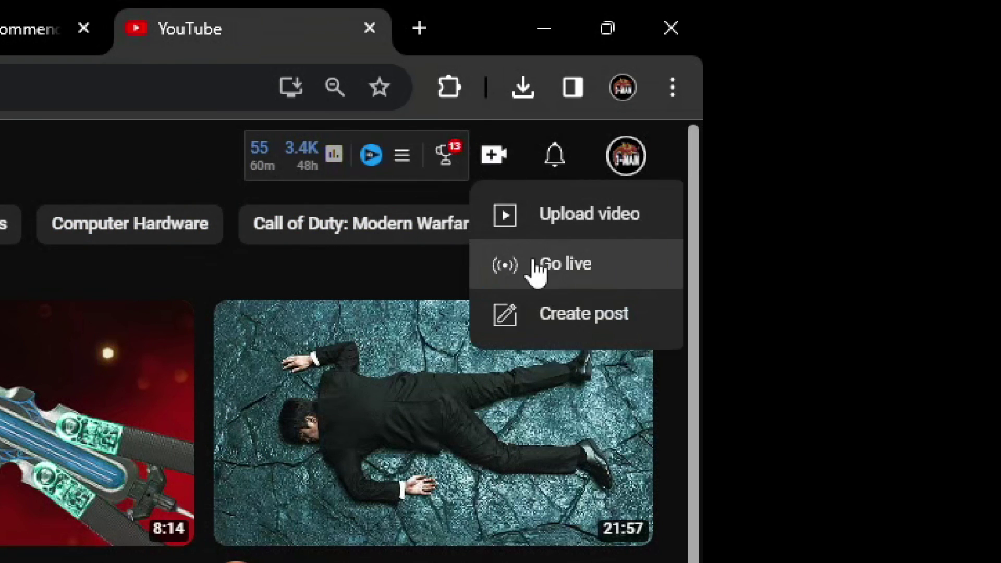
pyautogui.click(534, 263)
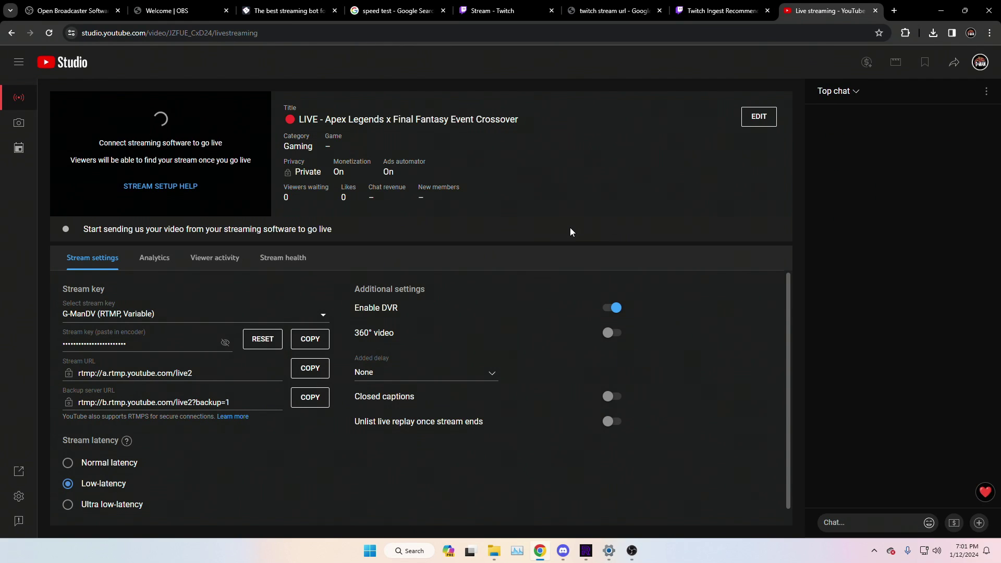
pyautogui.click(312, 345)
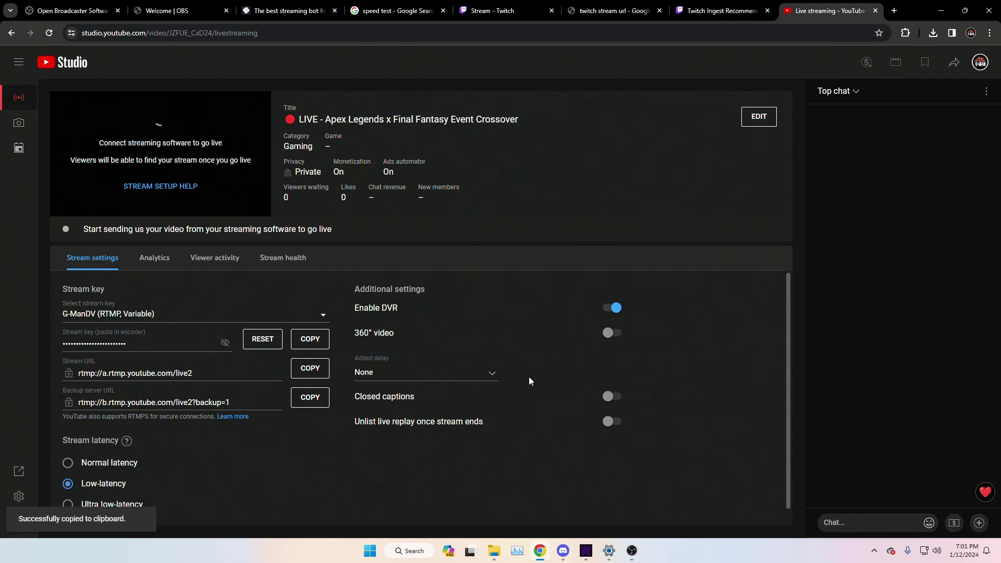
# Step: Switch to OBS Studio, reopen the stream settings and replace the Stream Key with the copied YouTube key
pyautogui.click(631, 551)
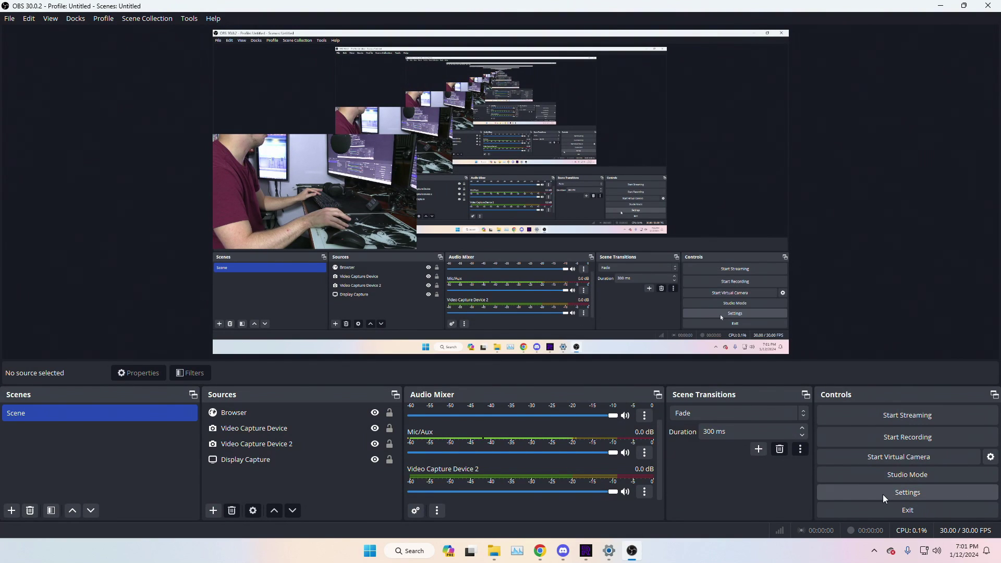
pyautogui.click(884, 498)
pyautogui.click(305, 116)
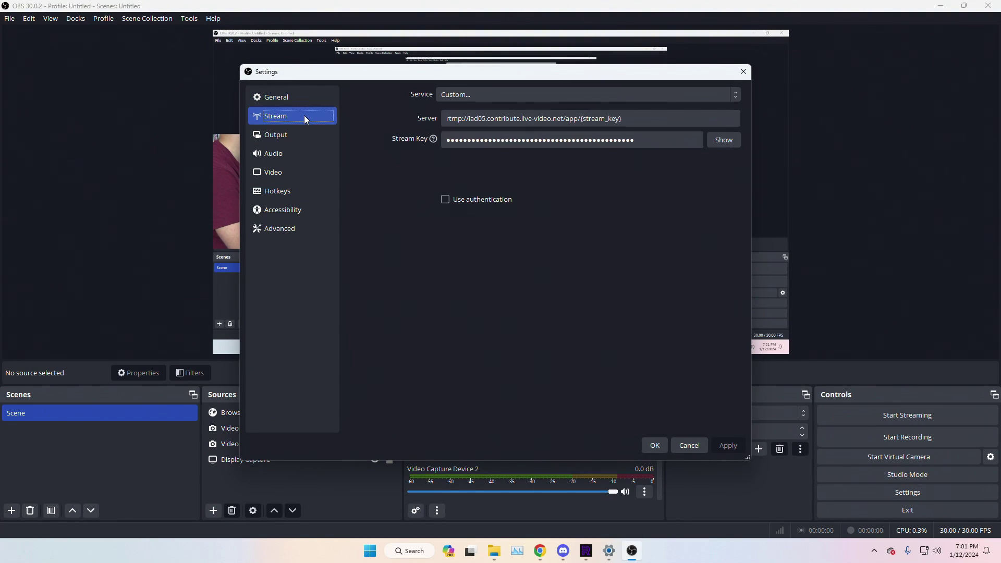
pyautogui.moveTo(701, 142); pyautogui.dragTo(416, 134)
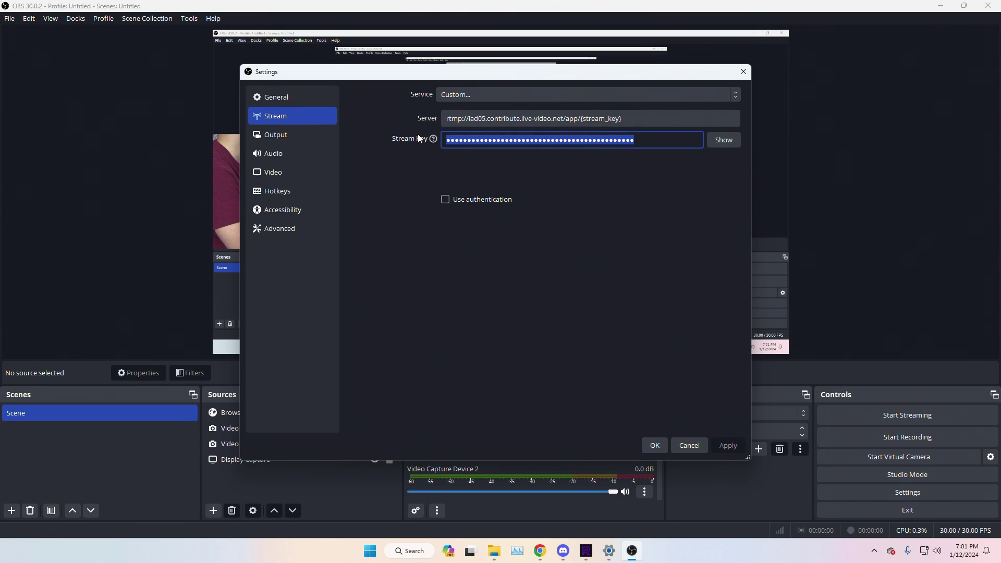
pyautogui.hotkey('ctrl', 'v')
# Step: Copy the stream URL rtmp://a.rtmp.youtube.com/live2 from YouTube Studio and replace the Server in OBS Studio with it
pyautogui.click(540, 551)
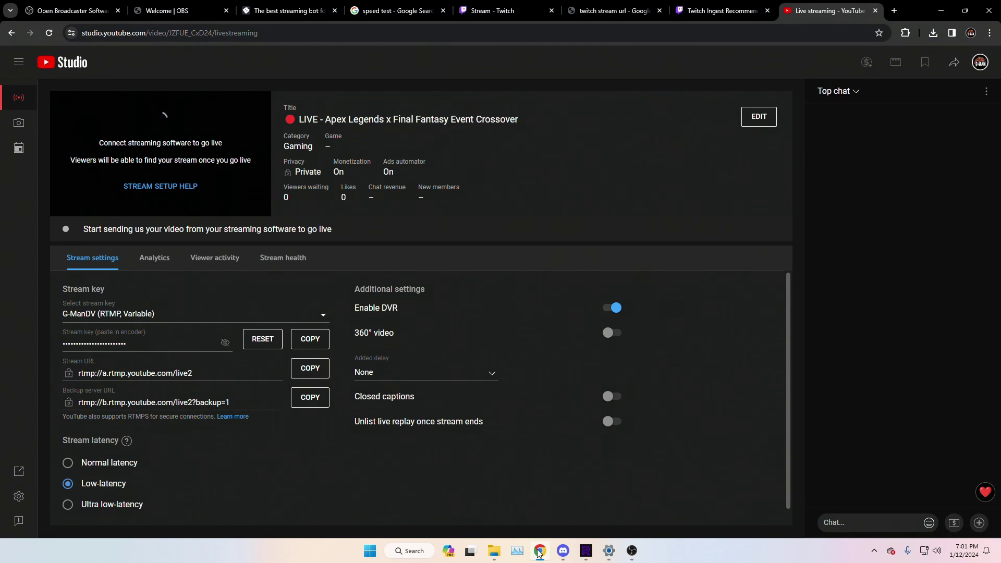
pyautogui.click(325, 369)
pyautogui.click(632, 551)
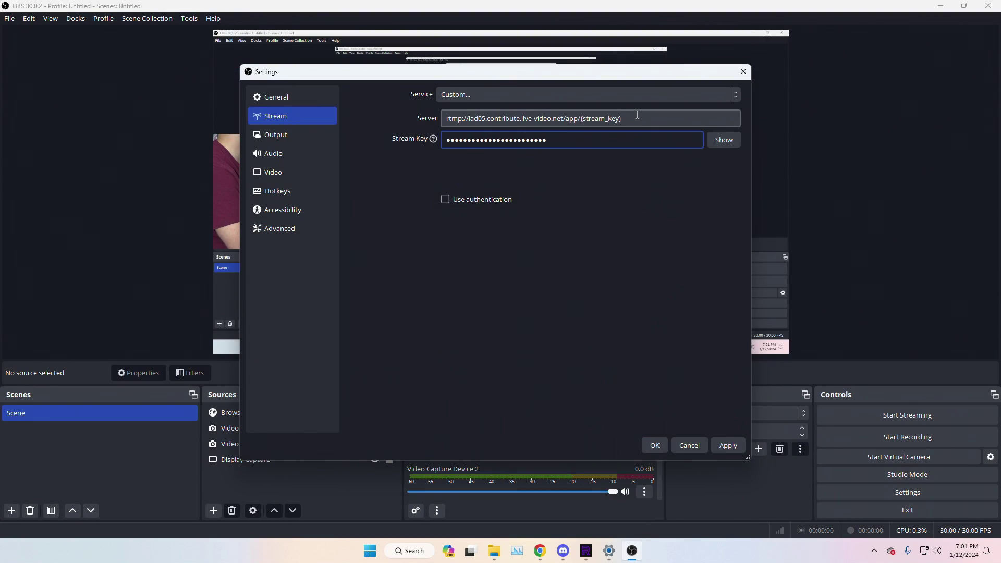
pyautogui.moveTo(637, 115); pyautogui.dragTo(424, 115)
pyautogui.hotkey('ctrl', 'v')
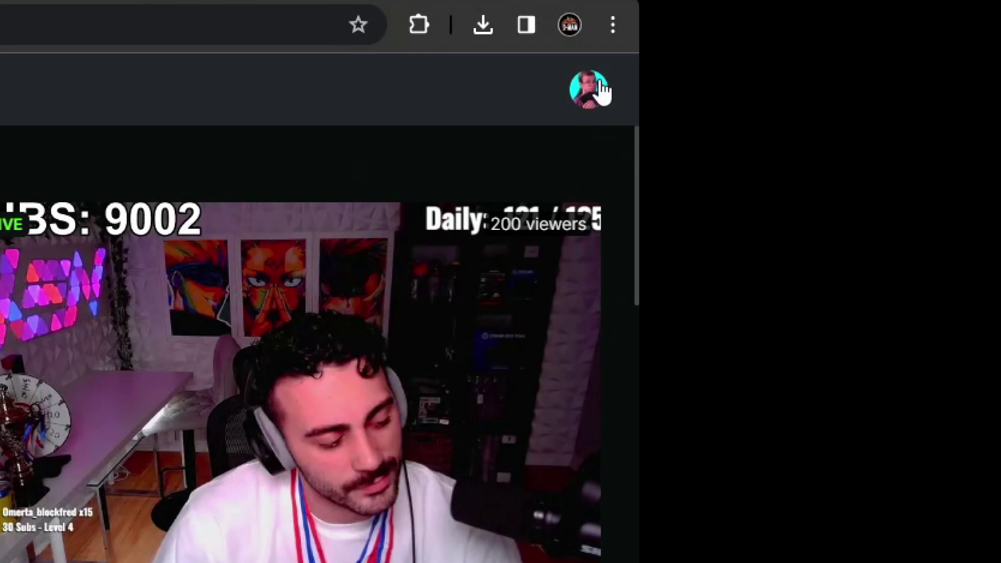
# Step: On Kick, open the Creator Dashboard's stream key settings and copy the Stream URL
pyautogui.click(983, 61)
pyautogui.click(537, 286)
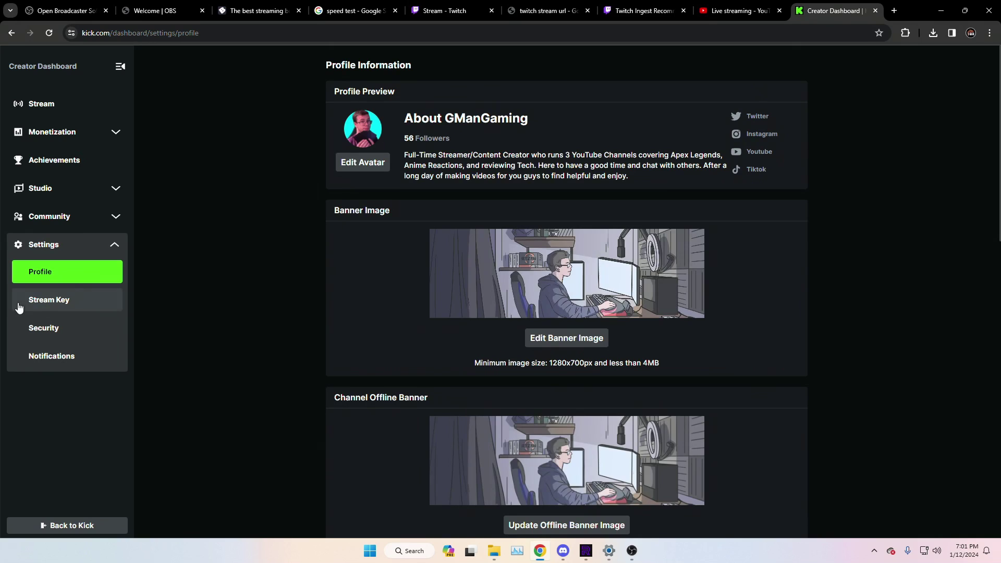
pyautogui.click(53, 306)
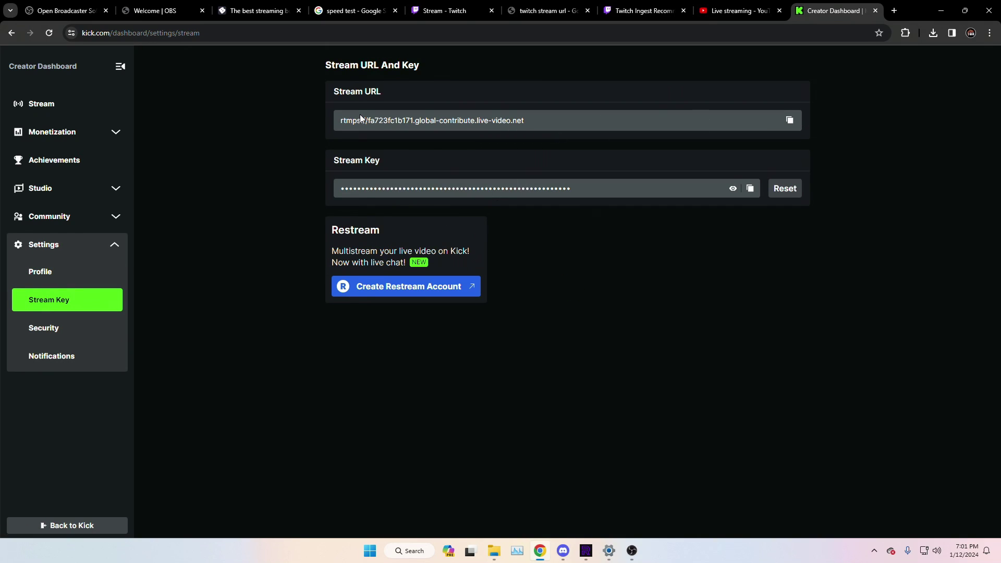
pyautogui.click(786, 123)
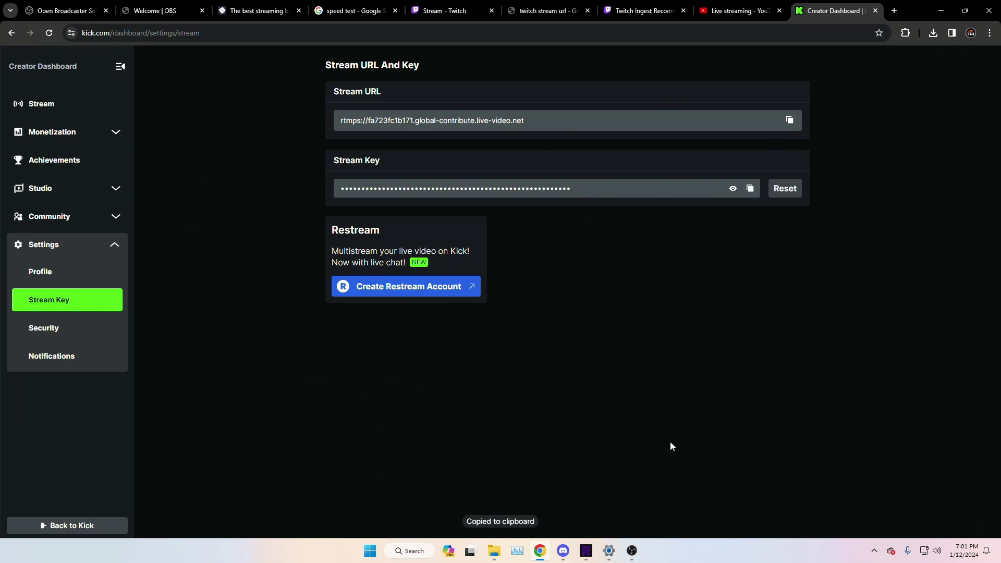
# Step: Switch to OBS Studio and replace the Server with Kick's URL rtmps://fa723fc1b171.global-contribute.live-video.net
pyautogui.click(632, 551)
pyautogui.moveTo(566, 113); pyautogui.dragTo(420, 116)
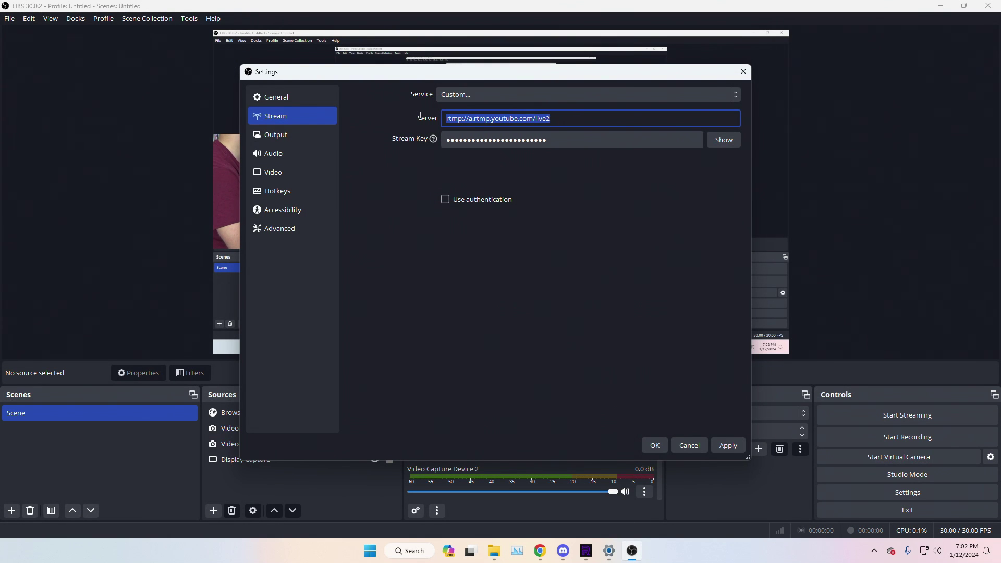
pyautogui.hotkey('ctrl', 'v')
# Step: Copy the stream key from the Kick dashboard and replace the Stream Key in OBS Studio with it
pyautogui.click(539, 551)
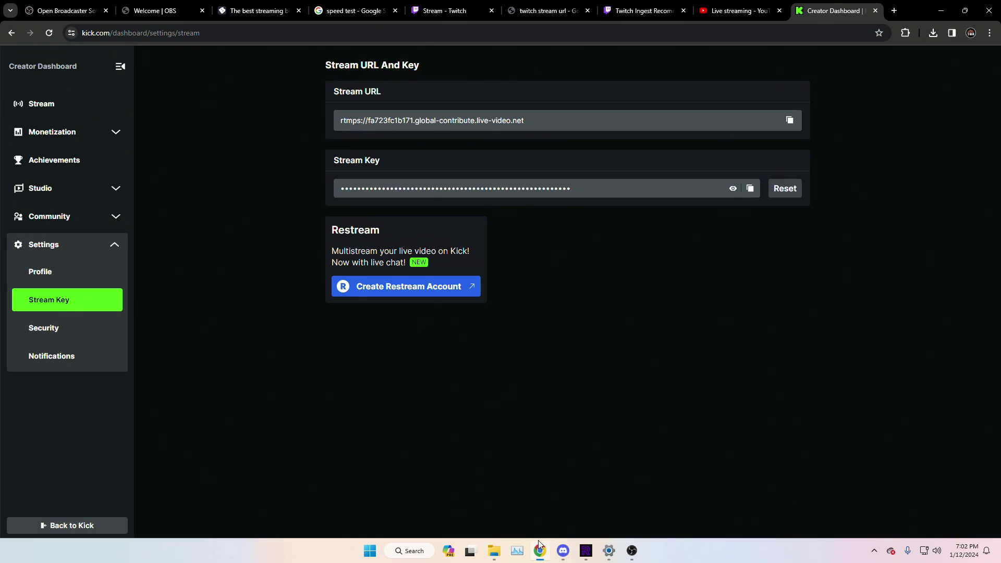
pyautogui.click(750, 189)
pyautogui.click(631, 551)
pyautogui.moveTo(611, 141); pyautogui.dragTo(421, 136)
pyautogui.hotkey('ctrl', 'v')
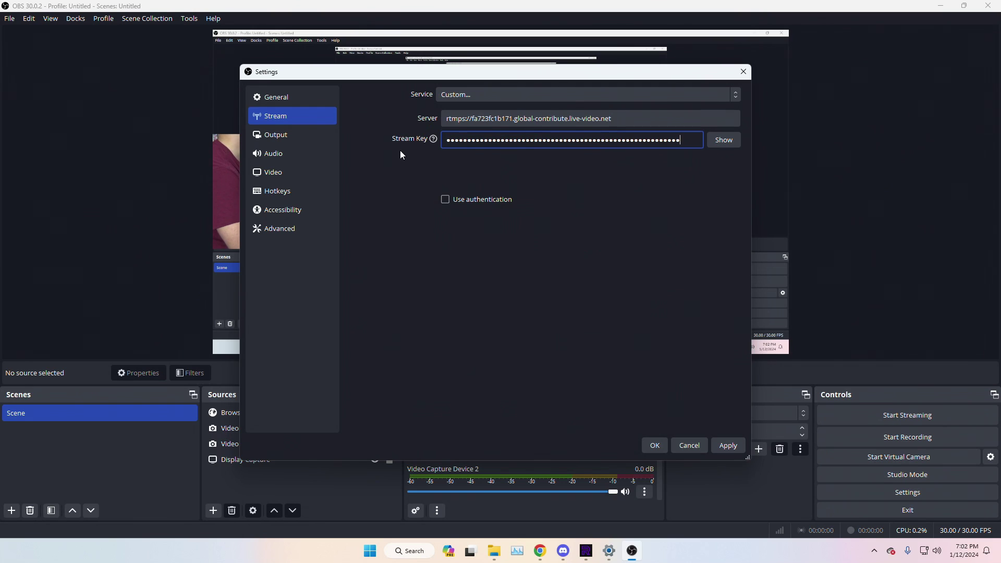